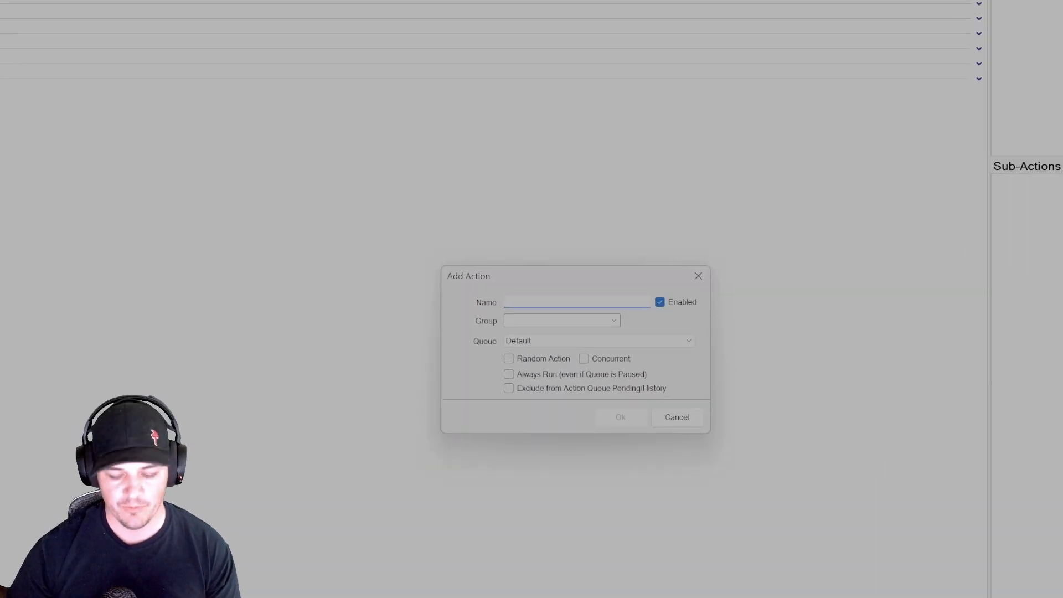
Step: Name the new action Smack
{"action": "type", "text": "Shout"}
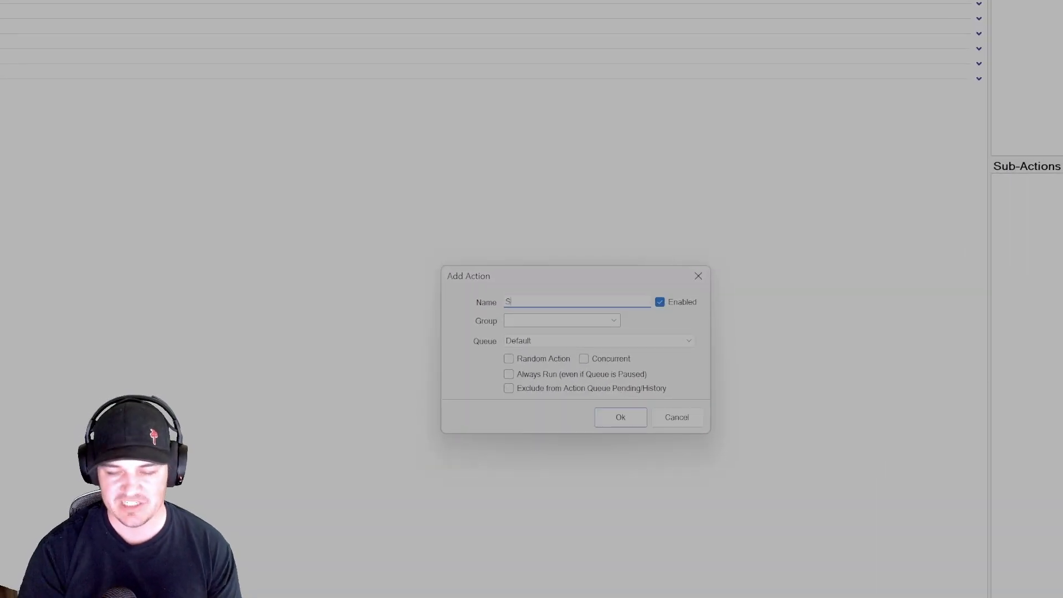
{"action": "key", "text": "BackSpace"}
{"action": "key", "text": "BackSpace"}
{"action": "key", "text": "BackSpace"}
{"action": "key", "text": "BackSpace"}
{"action": "type", "text": "mack"}
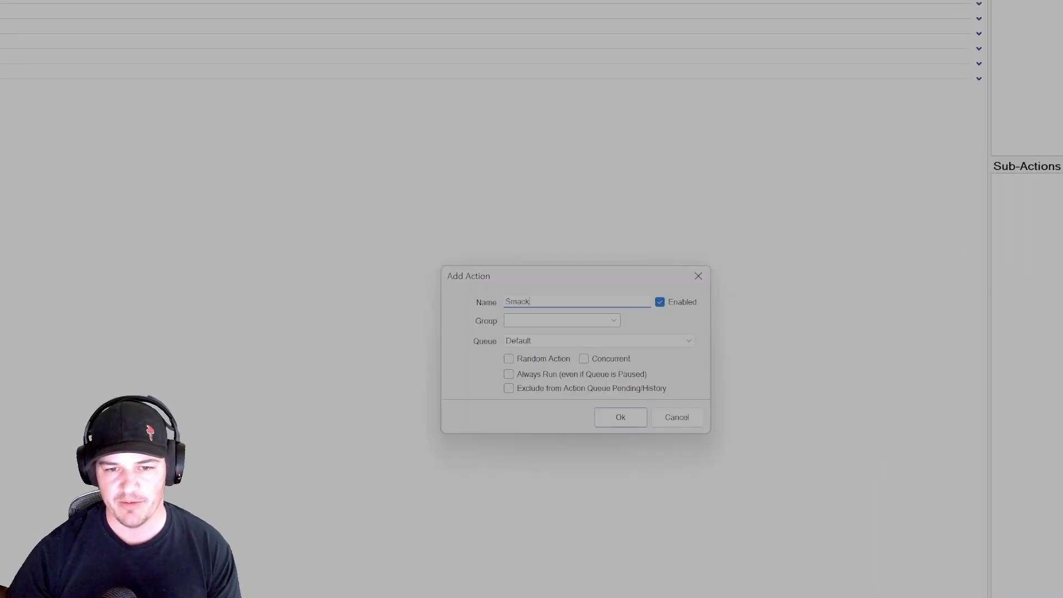
{"action": "key", "text": "Tab"}
{"action": "key", "text": "Tab"}
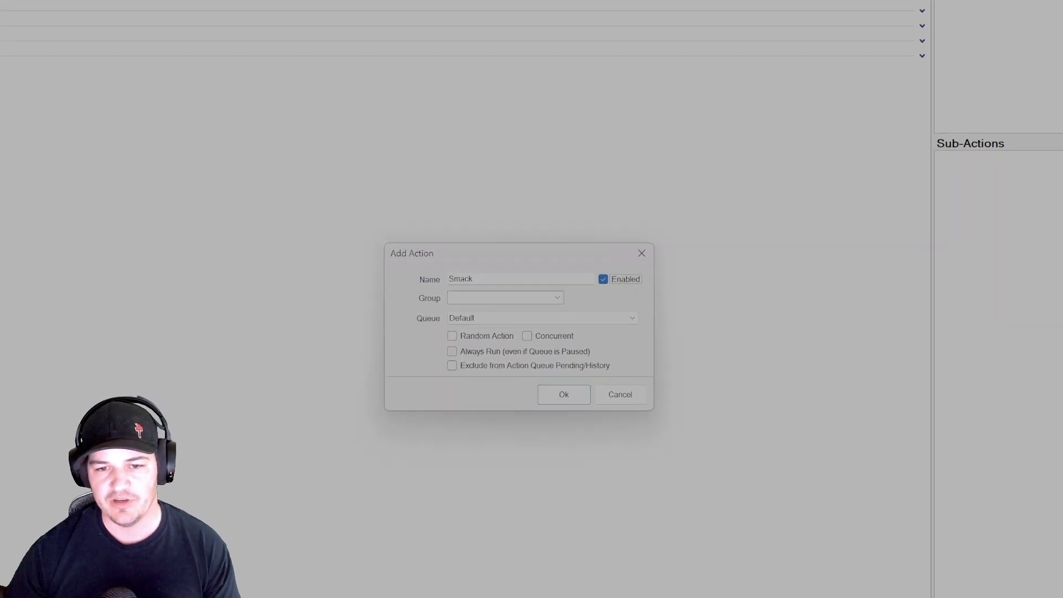
Step: Assign the new action to the Twitch commands group and the Sounds queue, and create it
{"action": "left_click", "coordinate": [539, 299]}
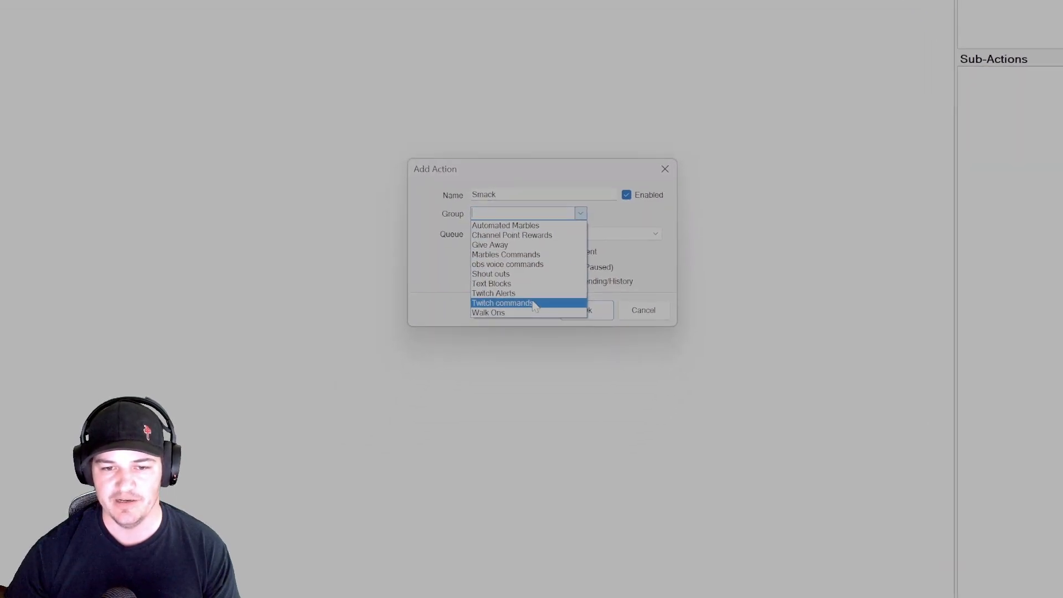
{"action": "left_click", "coordinate": [534, 304]}
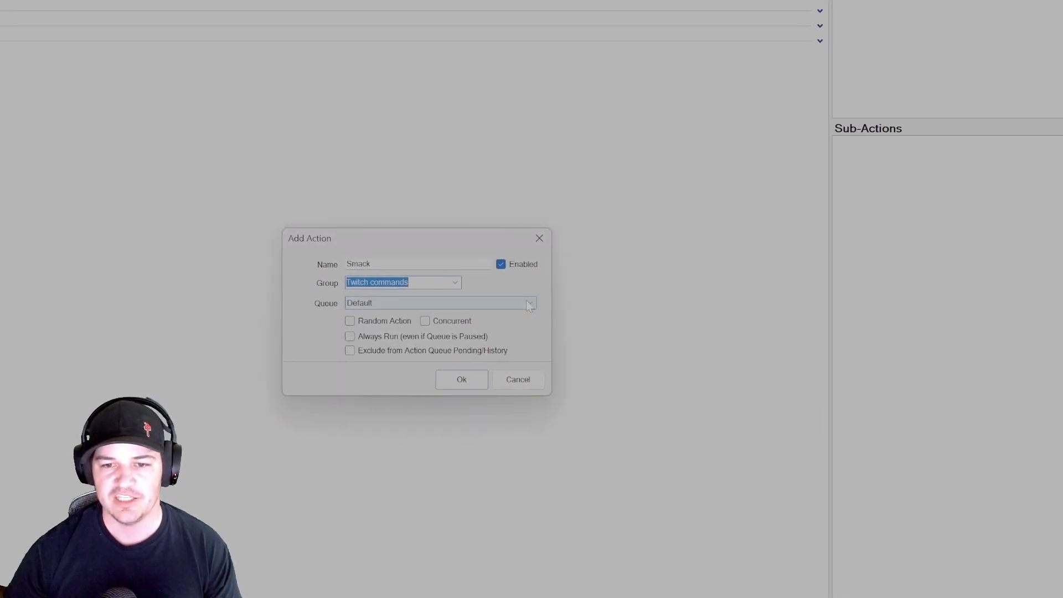
{"action": "left_click", "coordinate": [586, 309]}
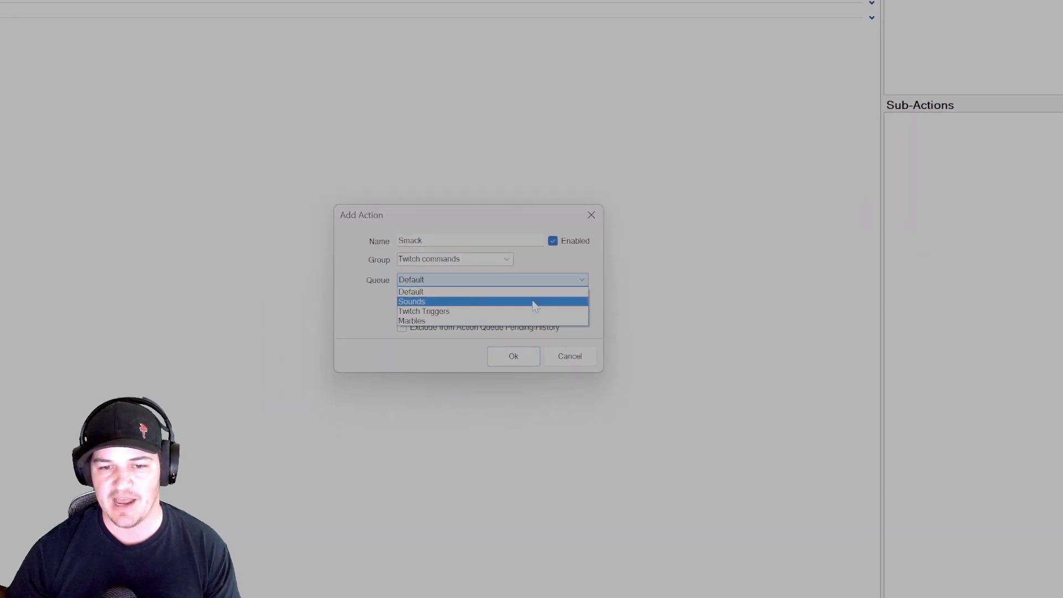
{"action": "left_click", "coordinate": [535, 302]}
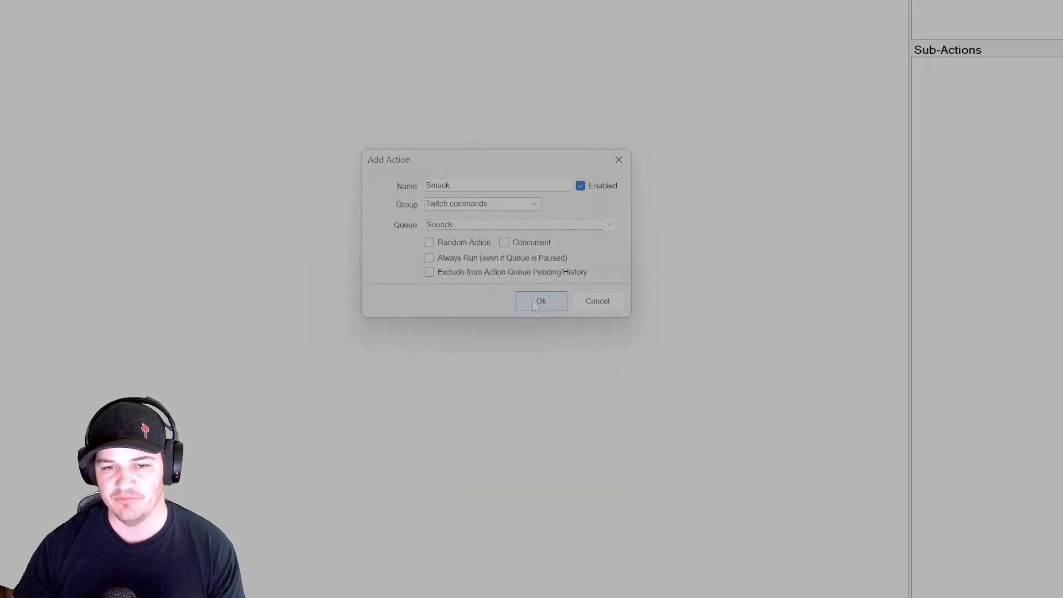
{"action": "left_click", "coordinate": [540, 301]}
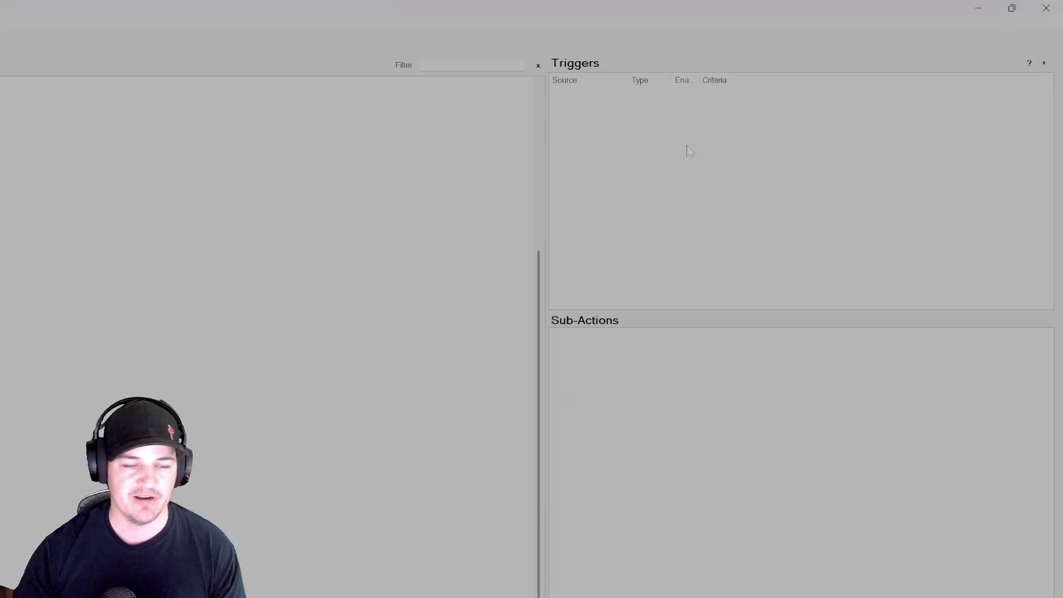
Step: Add a Command Triggered trigger from the core command triggers to the Smack action
{"action": "right_click", "coordinate": [687, 149]}
{"action": "mouse_move", "coordinate": [720, 232]}
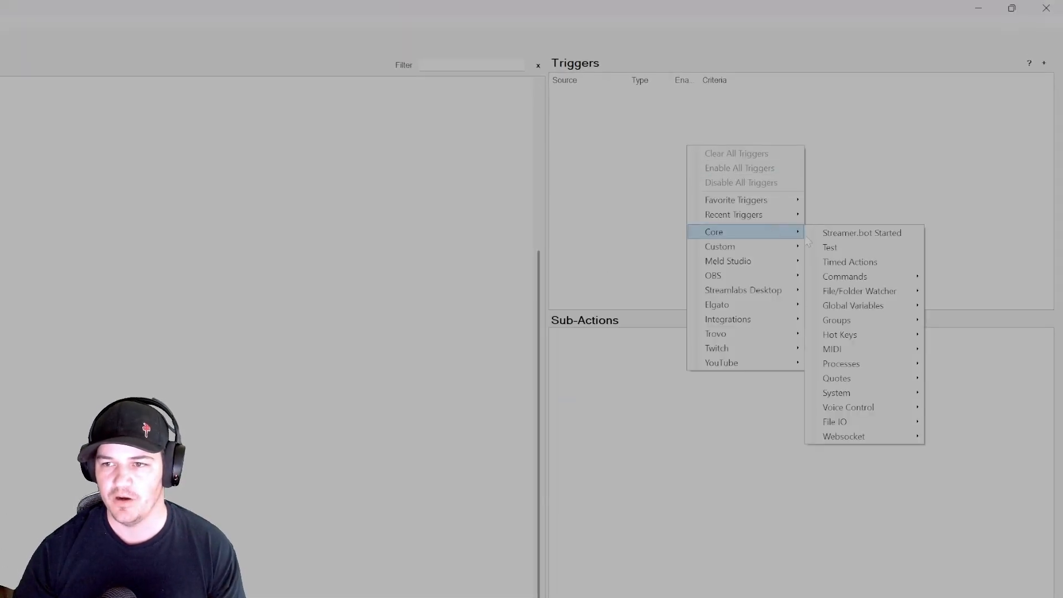
{"action": "mouse_move", "coordinate": [868, 279]}
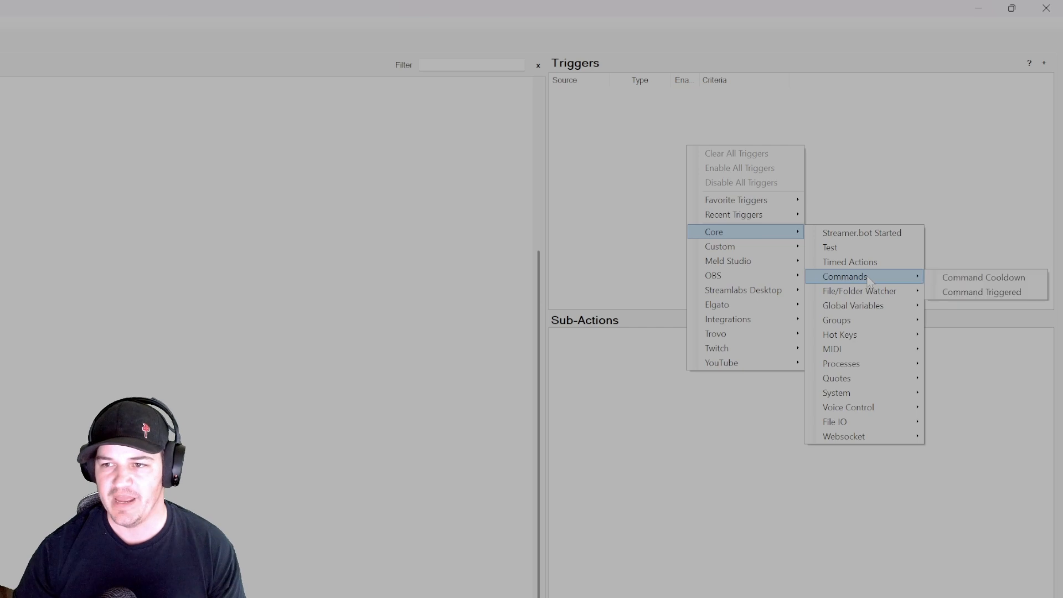
{"action": "left_click", "coordinate": [962, 292]}
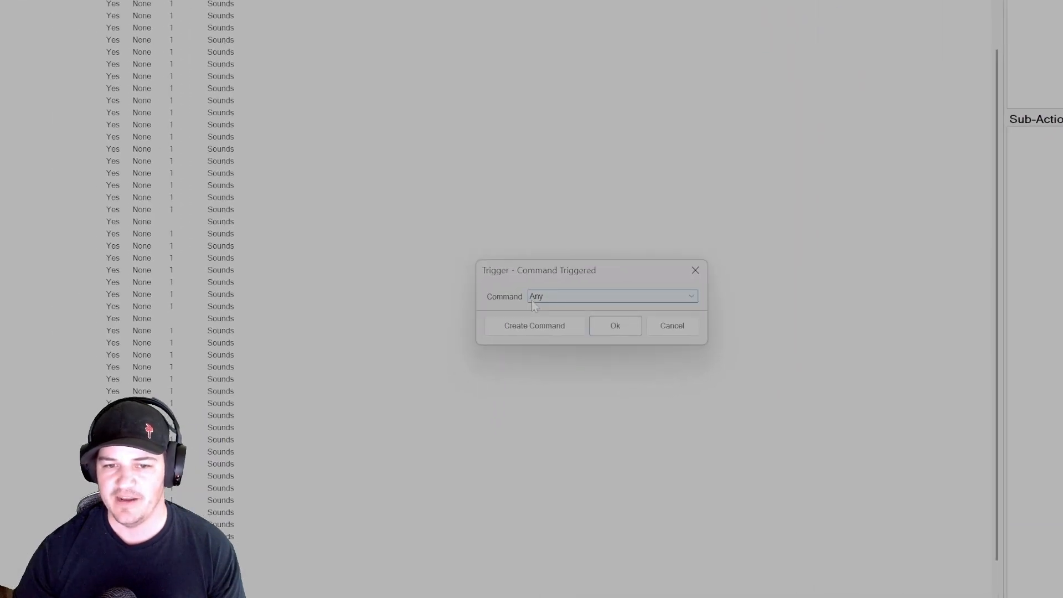
Step: Start a new command named smack with the command text !smack, keeping its location at Start
{"action": "left_click", "coordinate": [525, 327]}
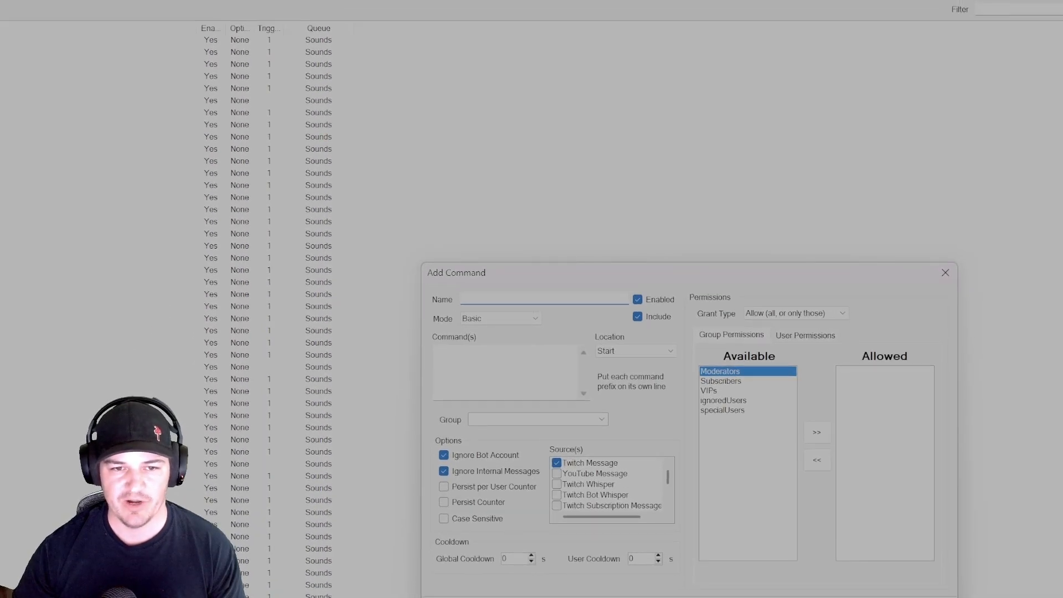
{"action": "type", "text": "smack"}
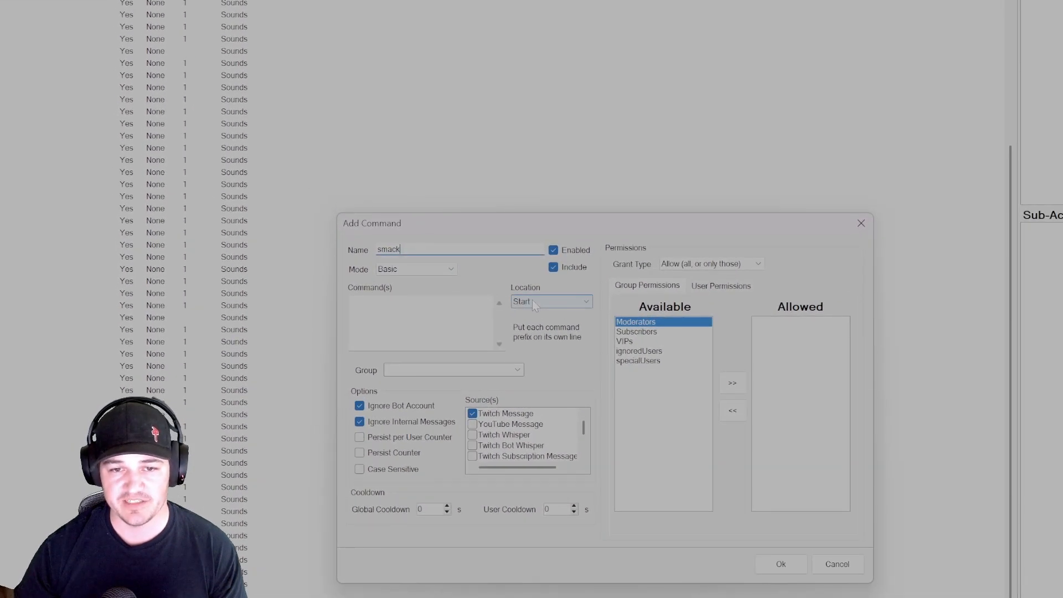
{"action": "left_click", "coordinate": [533, 300]}
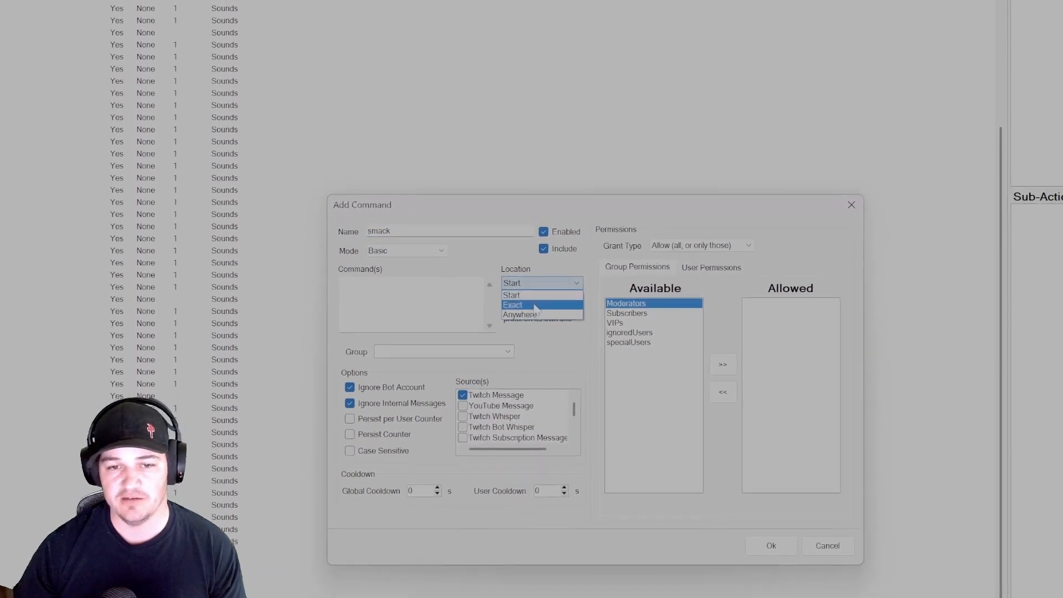
{"action": "left_click", "coordinate": [530, 283]}
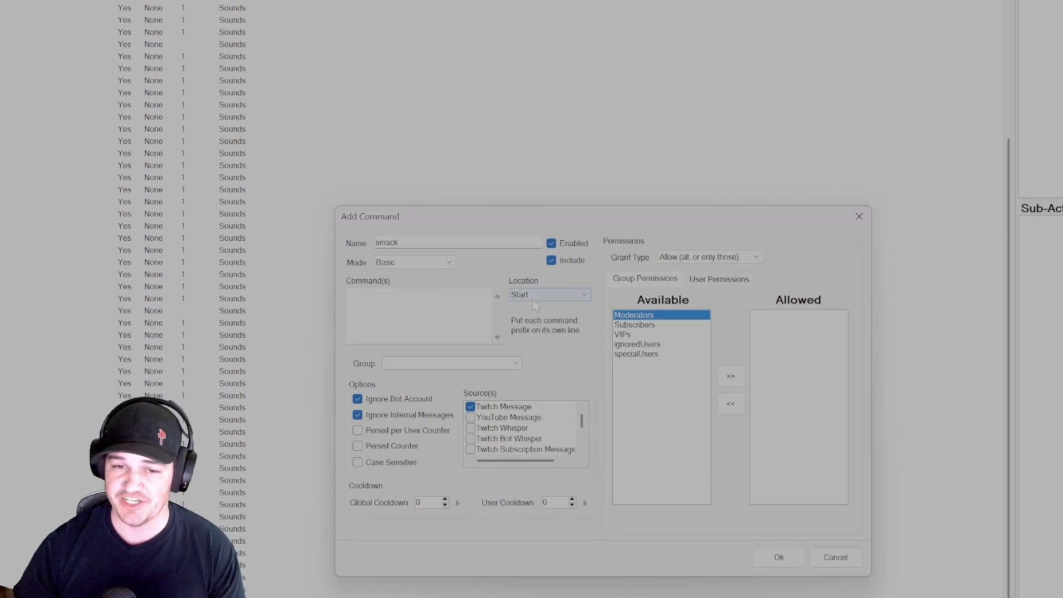
{"action": "left_click", "coordinate": [425, 306]}
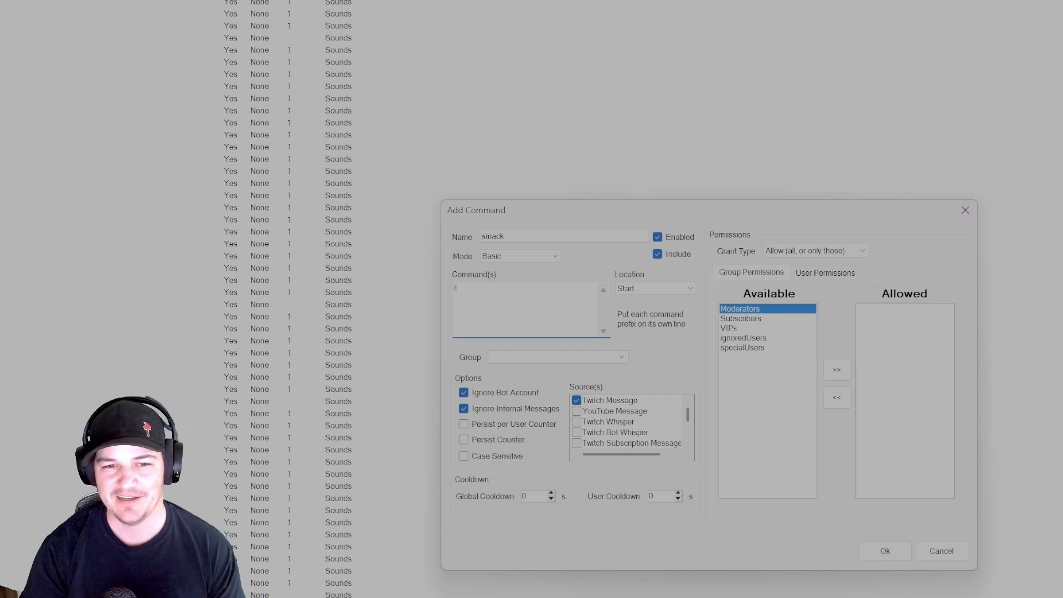
{"action": "type", "text": "mack"}
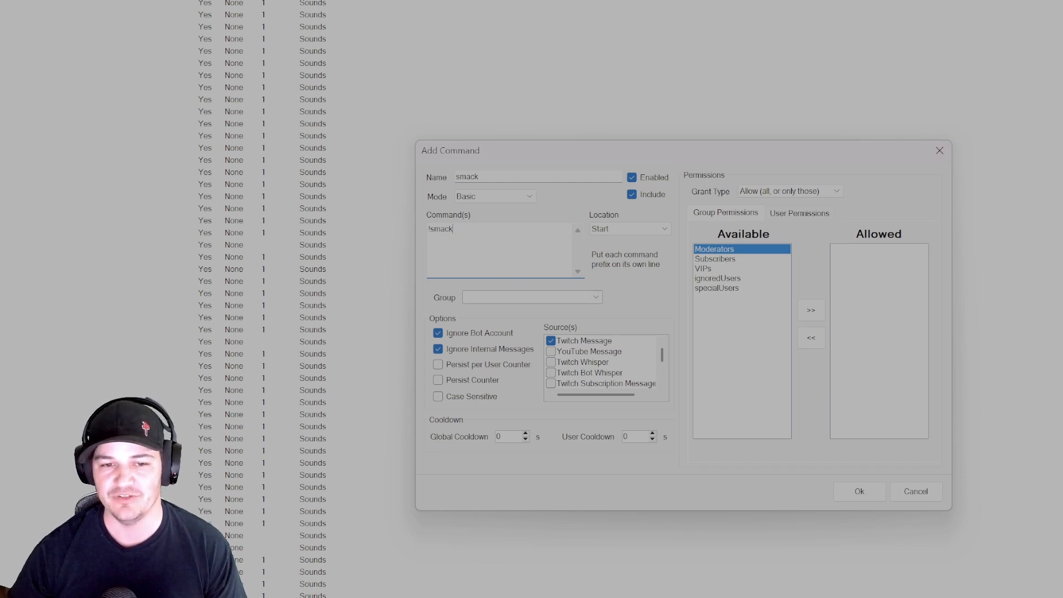
Step: Check the new command's group and message source options, and set its user cooldown to 15 seconds
{"action": "left_click", "coordinate": [465, 297]}
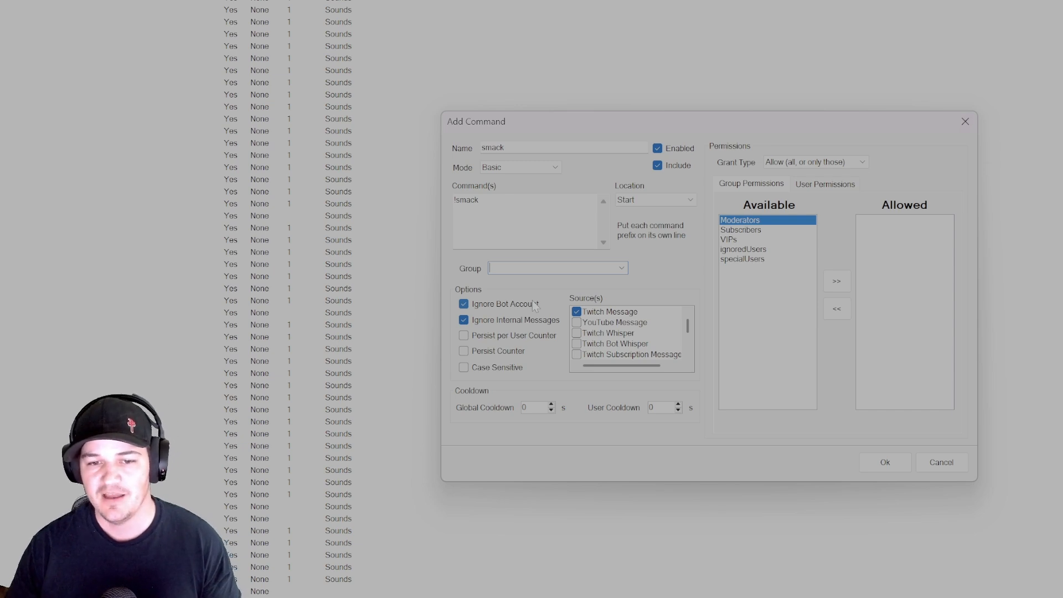
{"action": "left_click", "coordinate": [610, 314]}
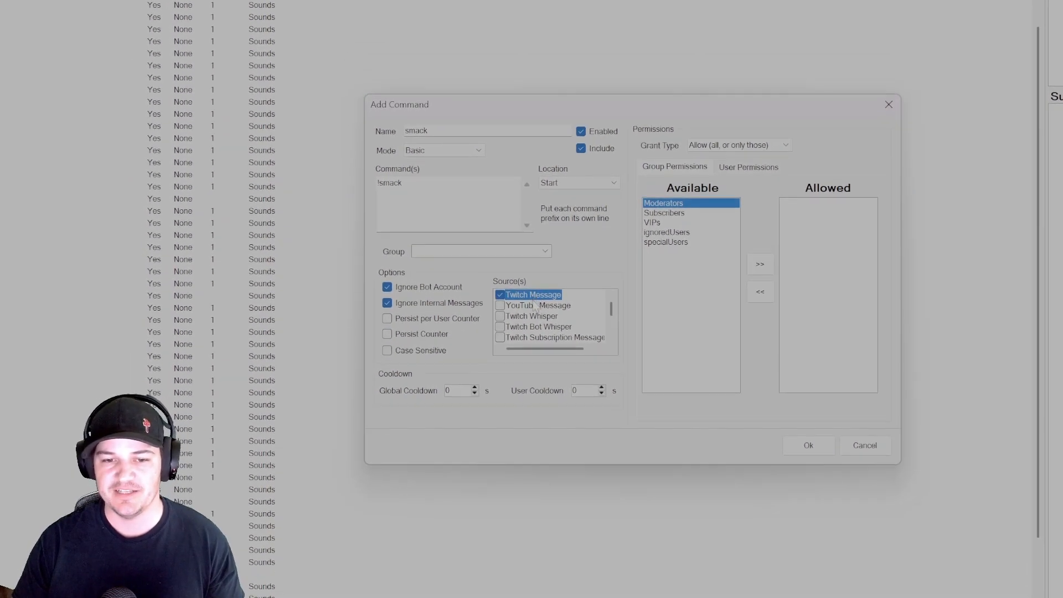
{"action": "left_click", "coordinate": [535, 311]}
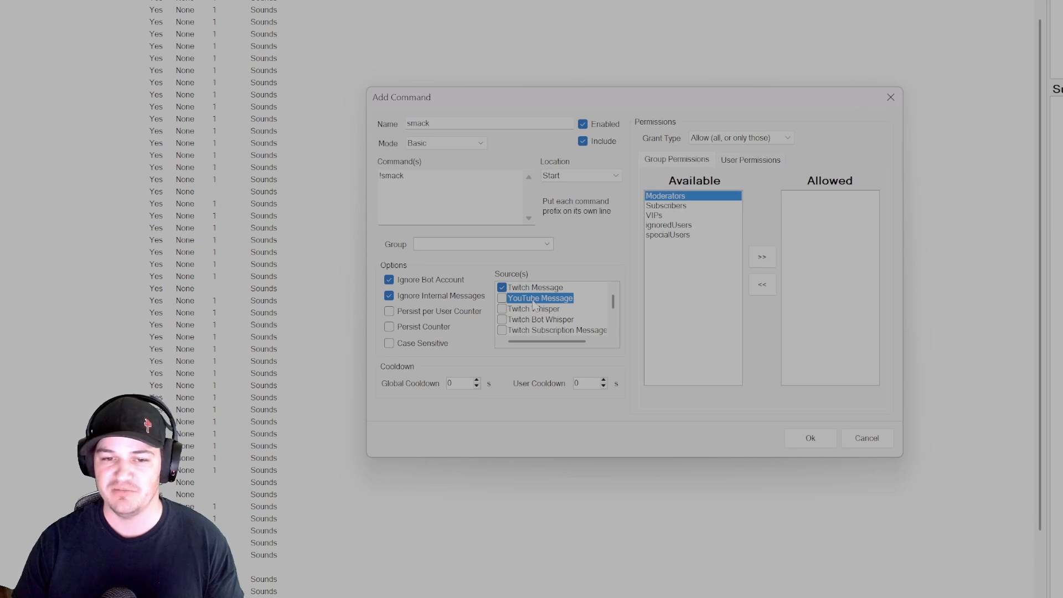
{"action": "scroll", "coordinate": [535, 306], "scroll_direction": "down", "scroll_amount": 1}
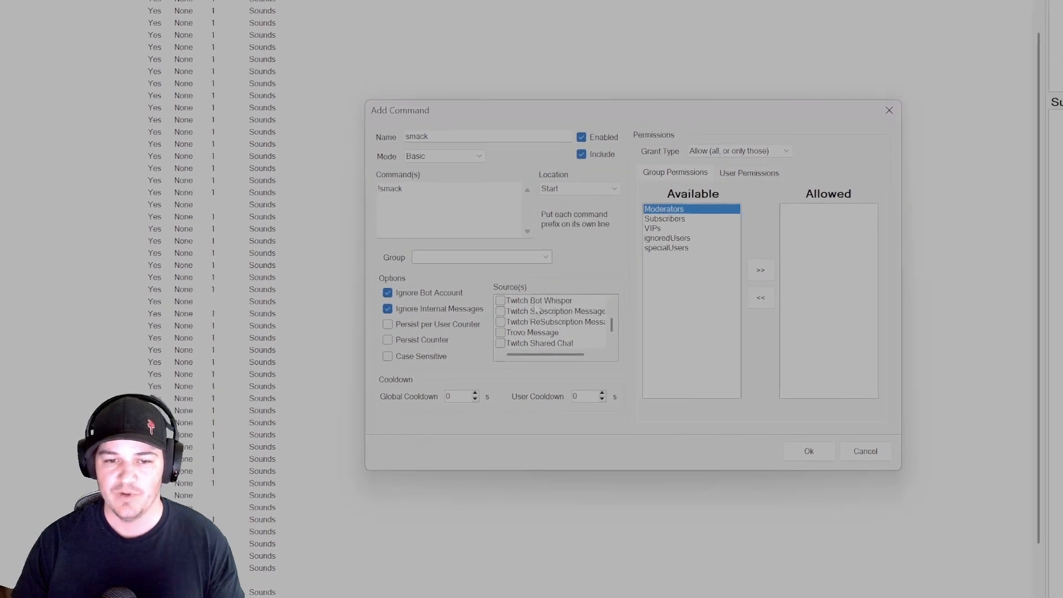
{"action": "left_click", "coordinate": [537, 343]}
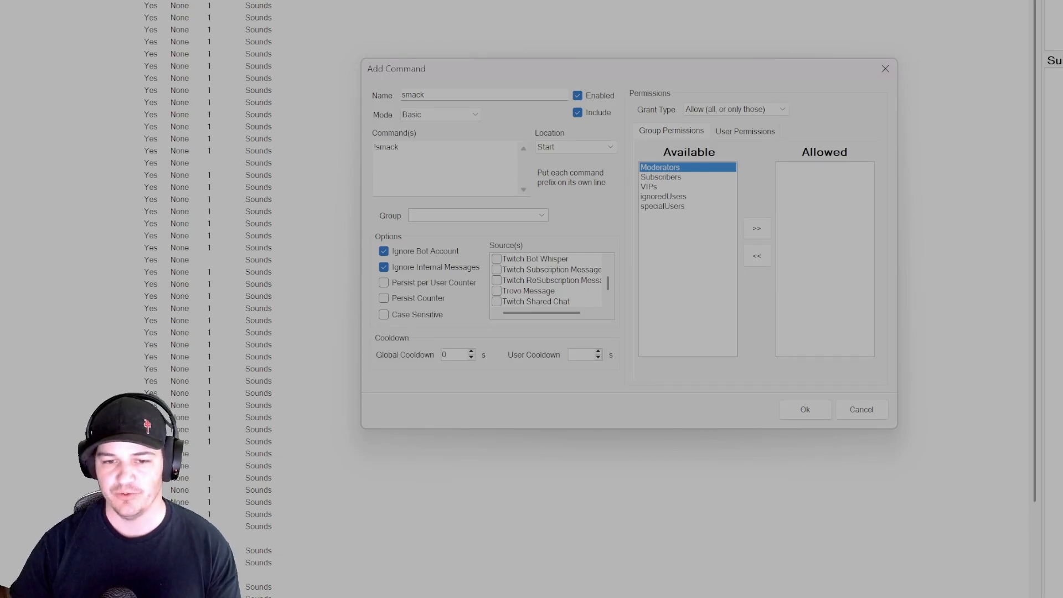
{"action": "type", "text": "15"}
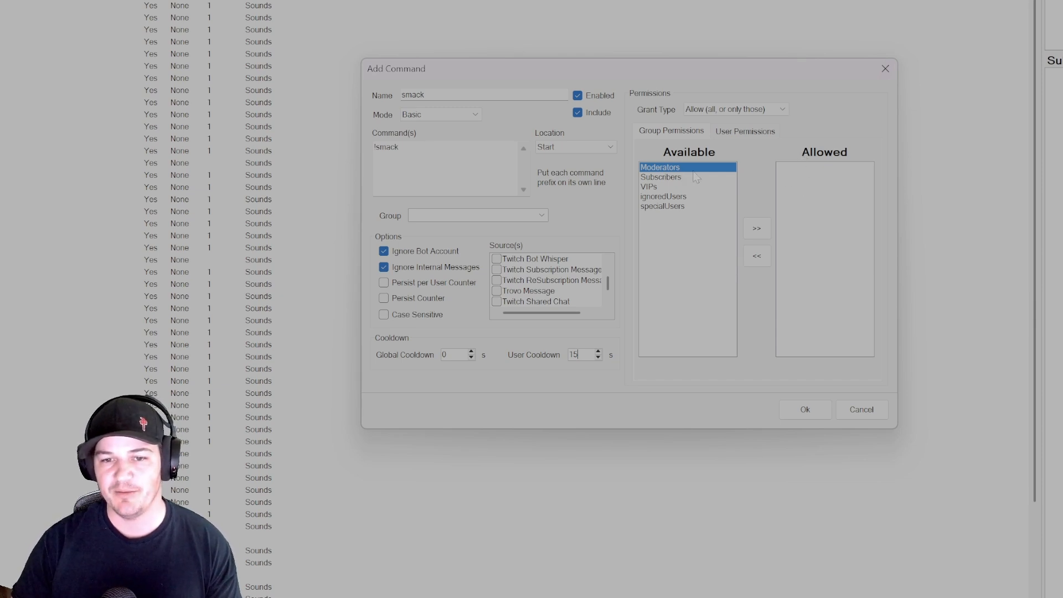
Step: Try allowing Moderators and remove them again, search for a user to permit with "asd", and discard the new command
{"action": "left_click", "coordinate": [761, 229]}
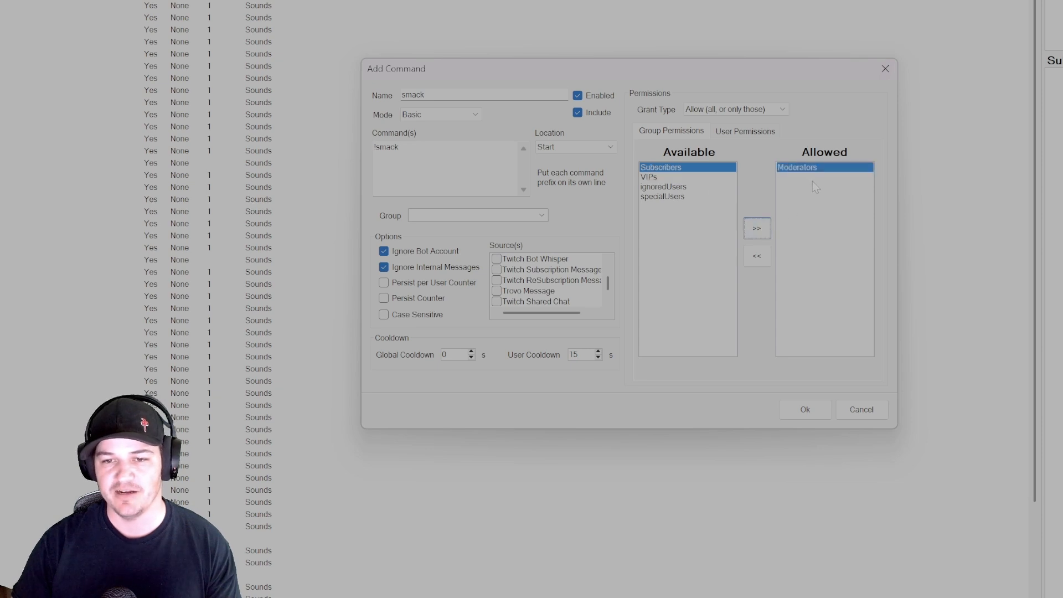
{"action": "left_click", "coordinate": [757, 256]}
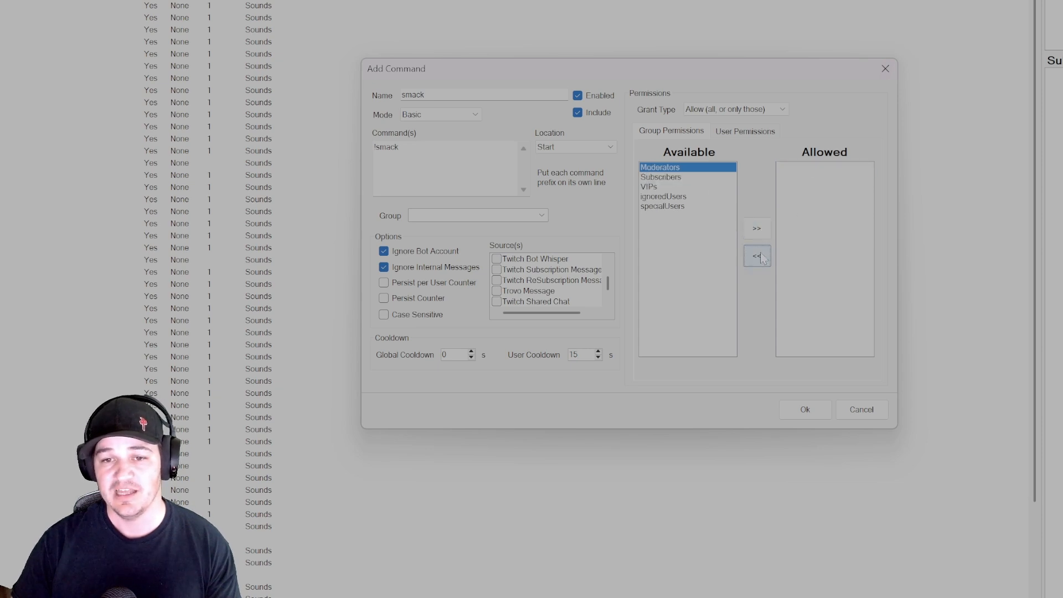
{"action": "left_click", "coordinate": [742, 132]}
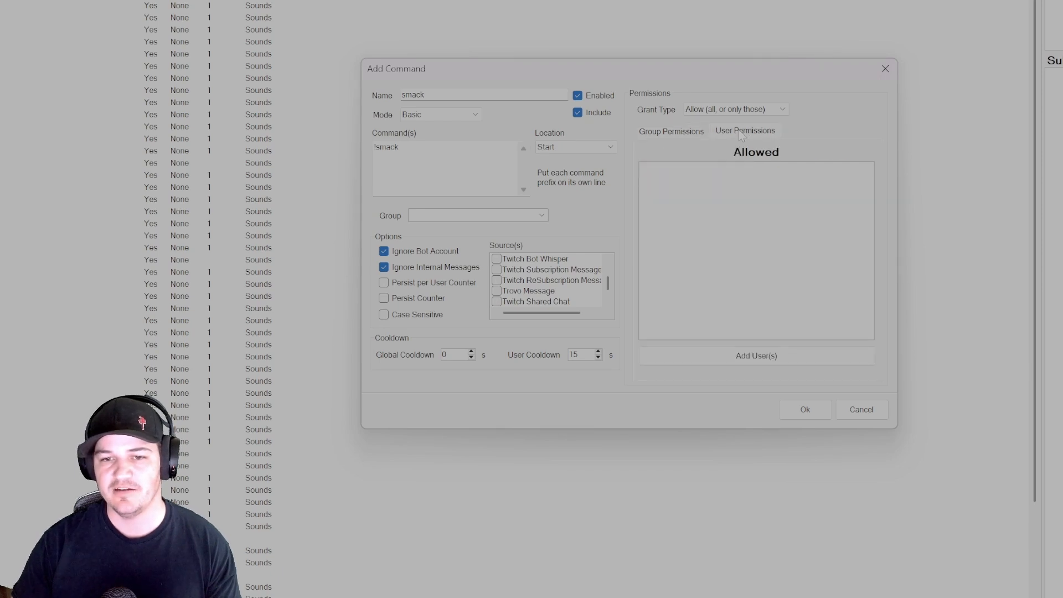
{"action": "left_click", "coordinate": [756, 355]}
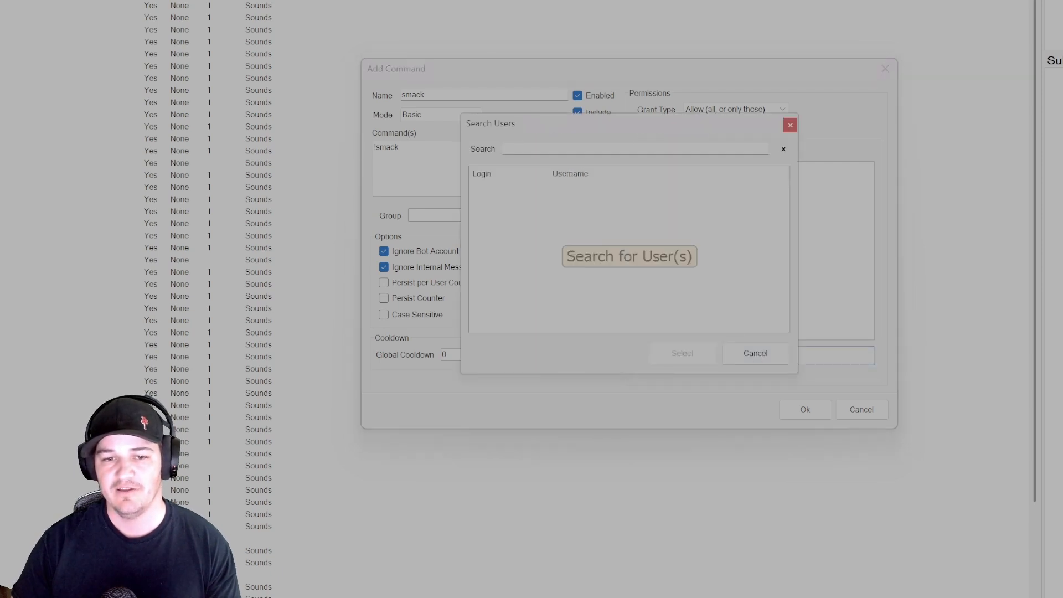
{"action": "type", "text": "asd"}
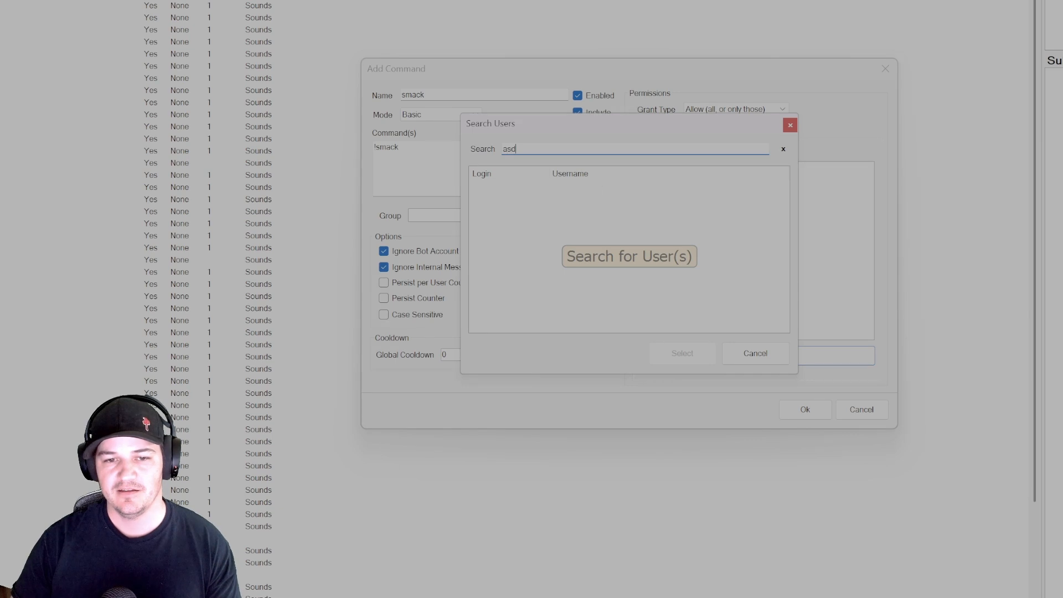
{"action": "left_click", "coordinate": [557, 188]}
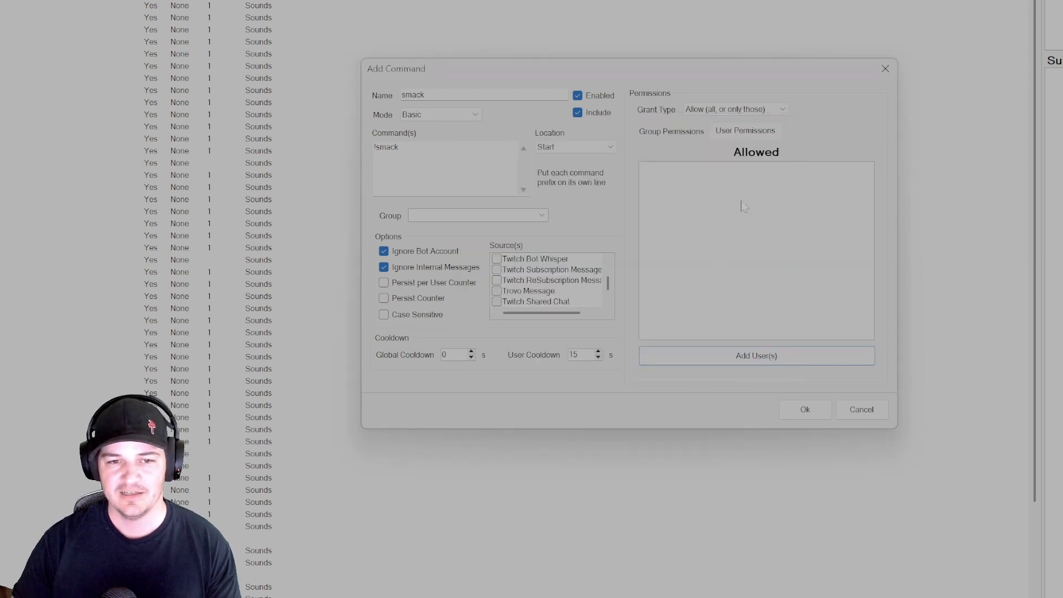
{"action": "left_click", "coordinate": [872, 415]}
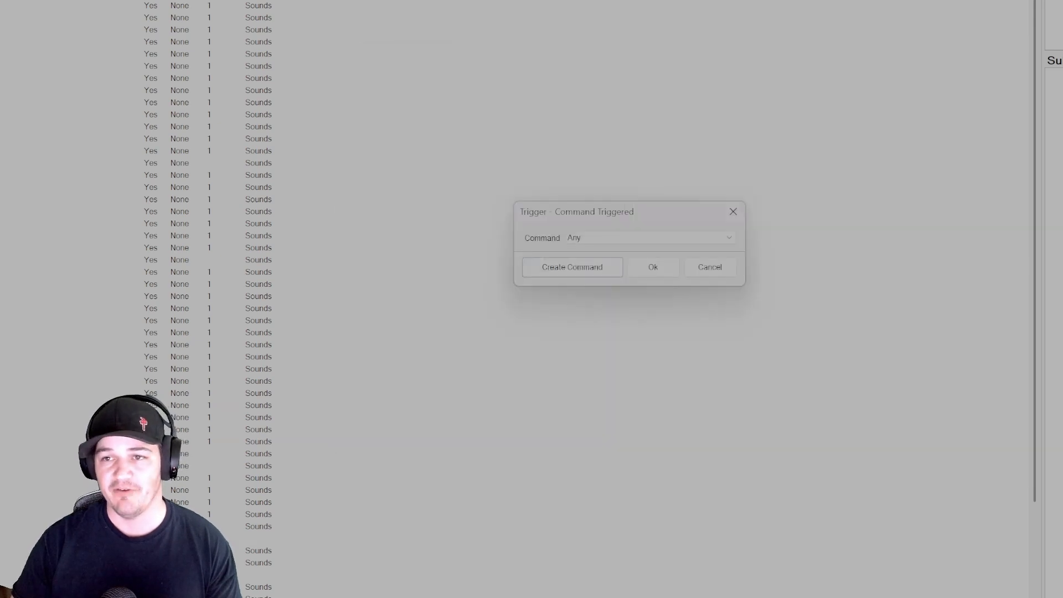
Step: Set the trigger's command to the existing Smack (!smack) entry and save the trigger
{"action": "left_click", "coordinate": [691, 242]}
{"action": "scroll", "coordinate": [661, 516], "scroll_direction": "down", "scroll_amount": 15}
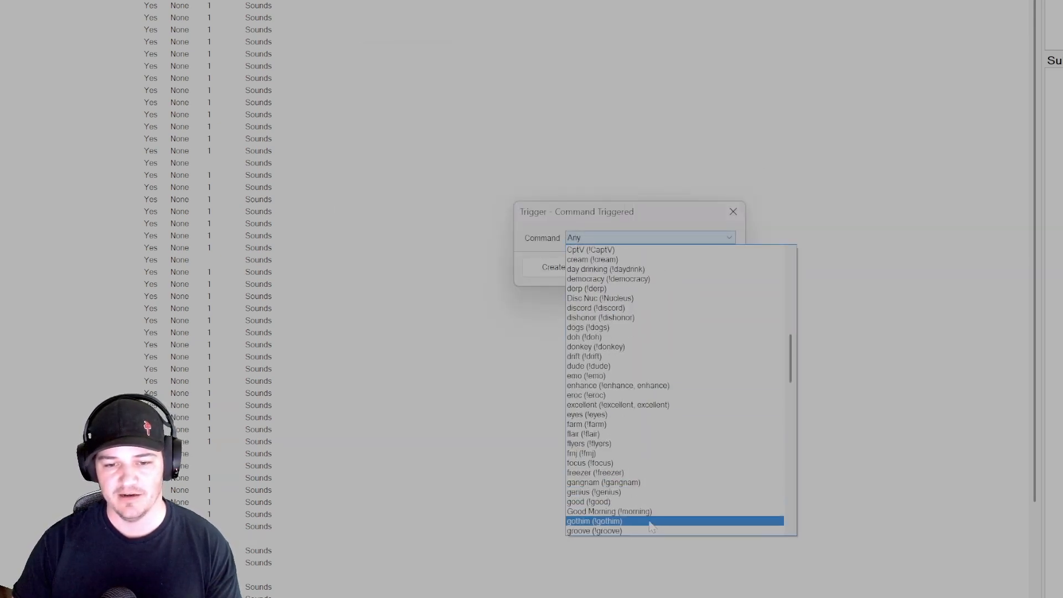
{"action": "scroll", "coordinate": [662, 517], "scroll_direction": "down", "scroll_amount": 4}
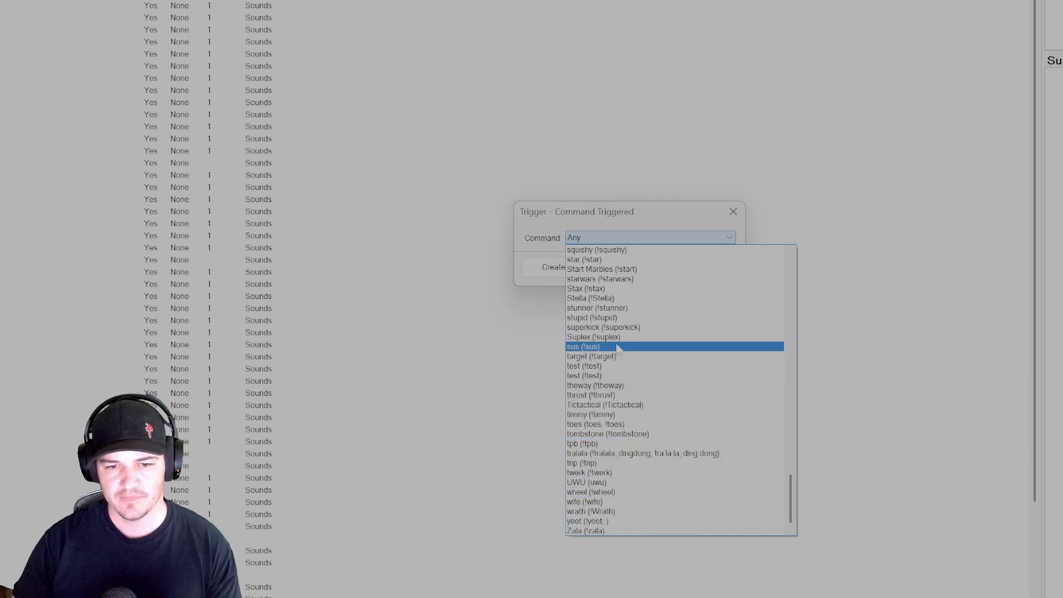
{"action": "scroll", "coordinate": [608, 284], "scroll_direction": "up", "scroll_amount": 2}
{"action": "scroll", "coordinate": [608, 284], "scroll_direction": "up", "scroll_amount": 2}
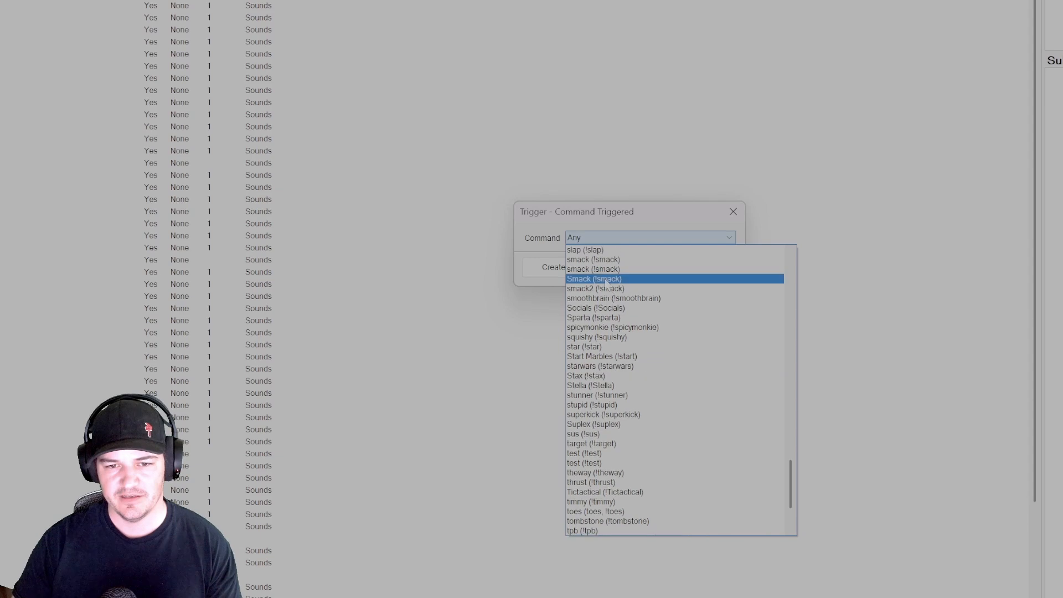
{"action": "left_click", "coordinate": [600, 283]}
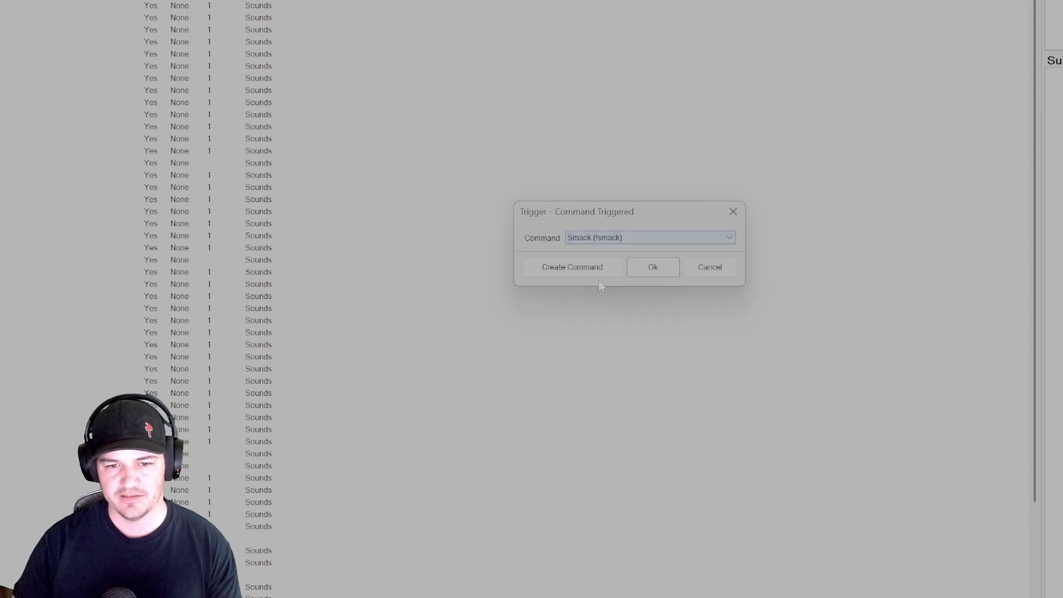
{"action": "left_click", "coordinate": [656, 268]}
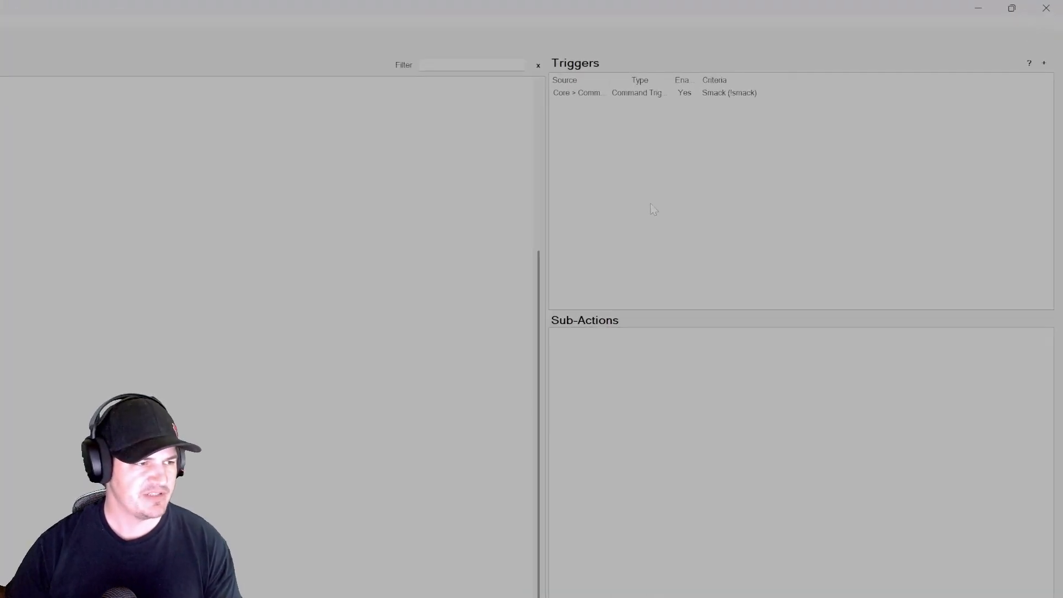
Step: Add a Read Random Line From File sub-action that reads from smack.txt in the smack folder, and check its settings
{"action": "left_click", "coordinate": [708, 94]}
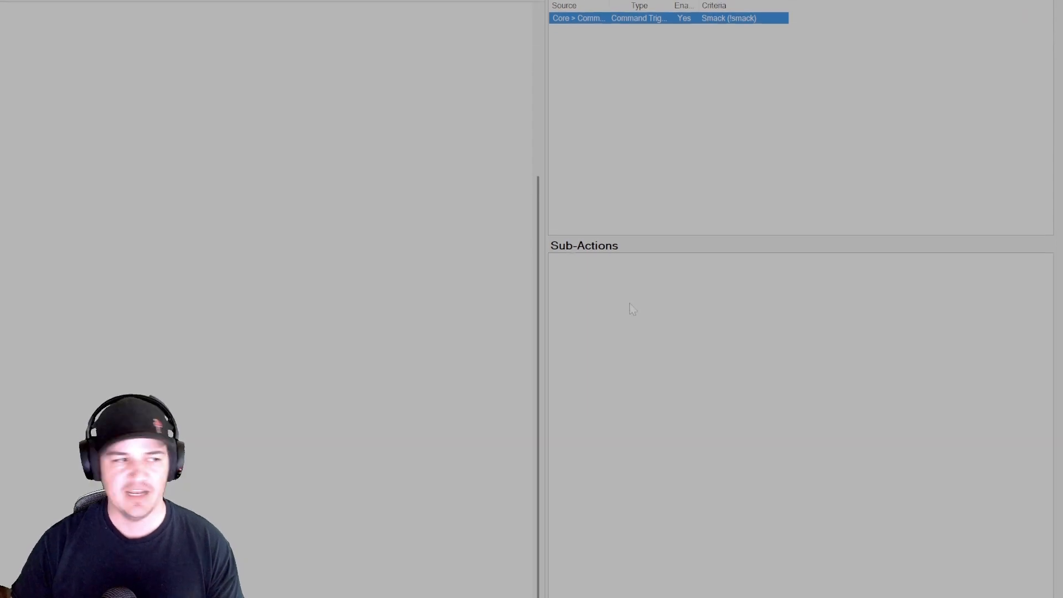
{"action": "right_click", "coordinate": [642, 298]}
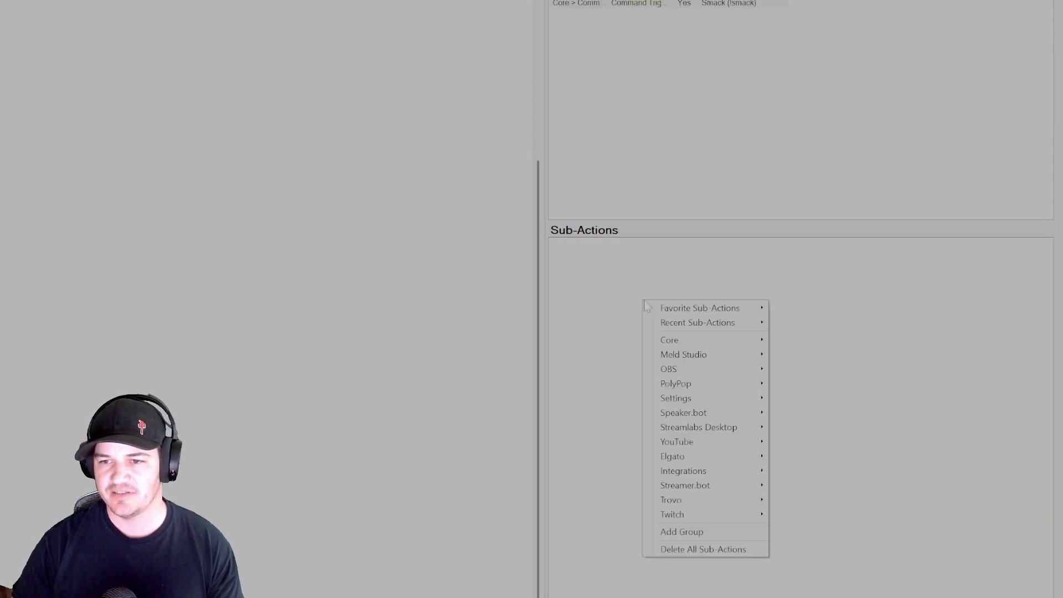
{"action": "mouse_move", "coordinate": [699, 325]}
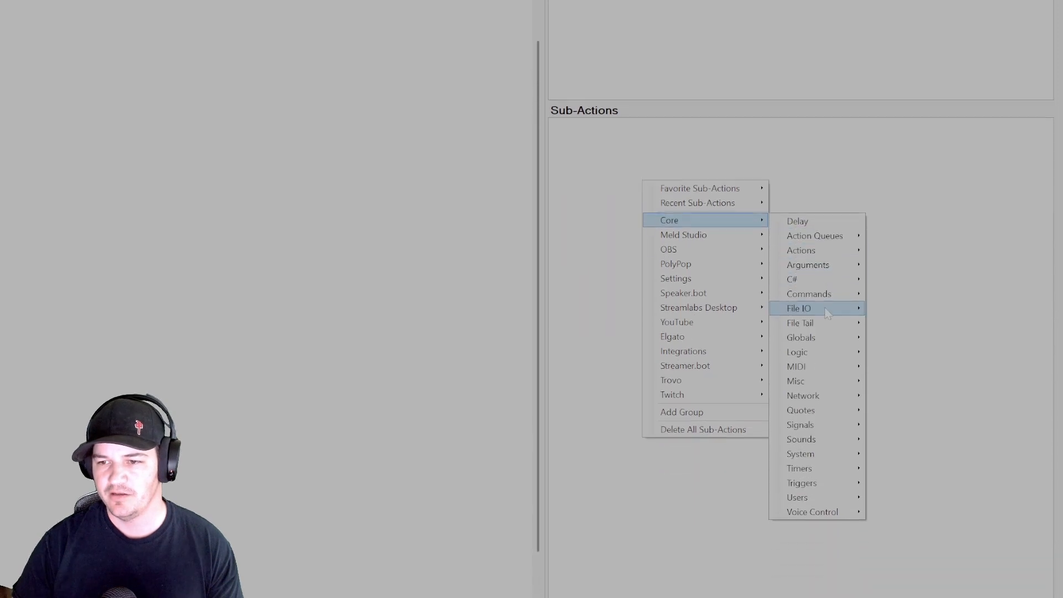
{"action": "mouse_move", "coordinate": [825, 412]}
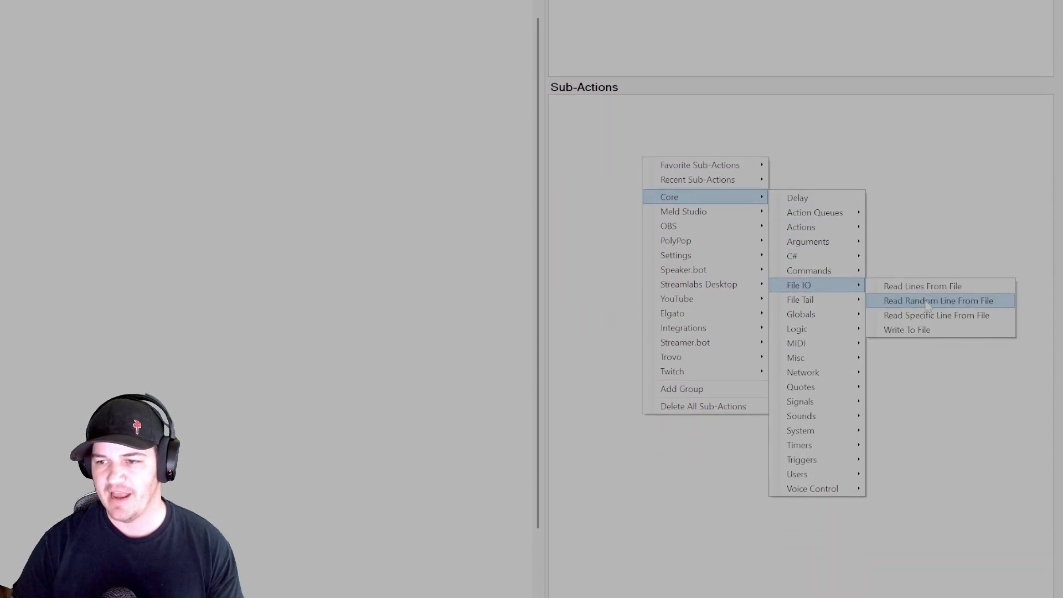
{"action": "left_click", "coordinate": [928, 317]}
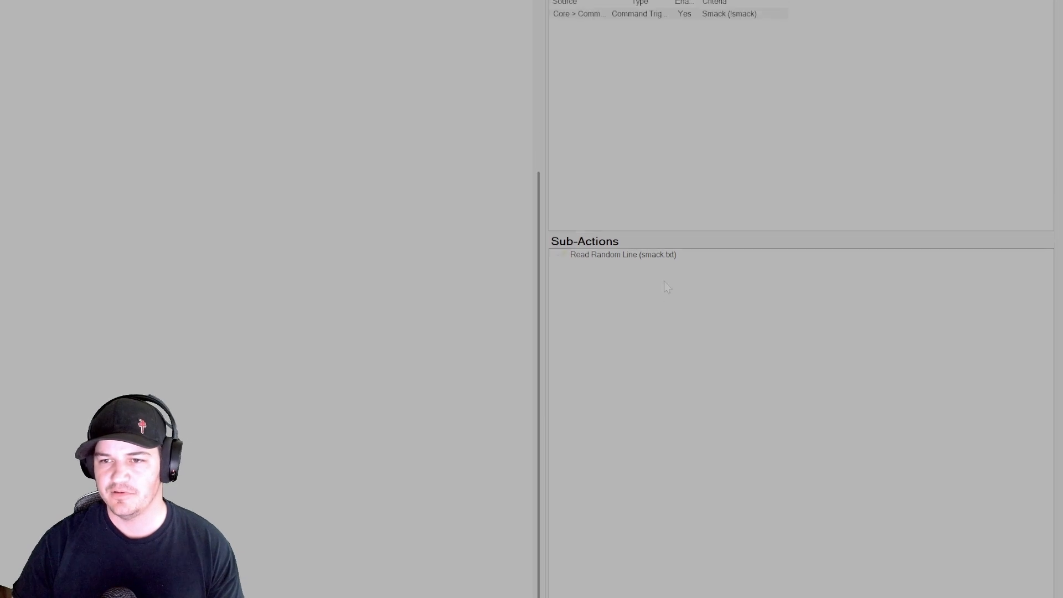
{"action": "left_click", "coordinate": [654, 195]}
{"action": "double_click", "coordinate": [653, 299]}
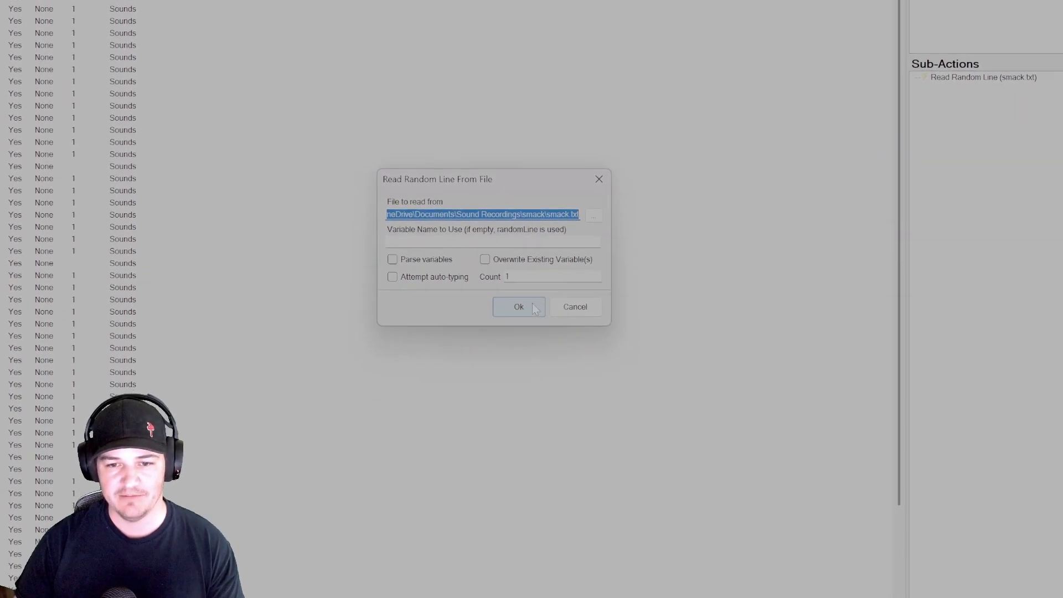
{"action": "left_click", "coordinate": [529, 327]}
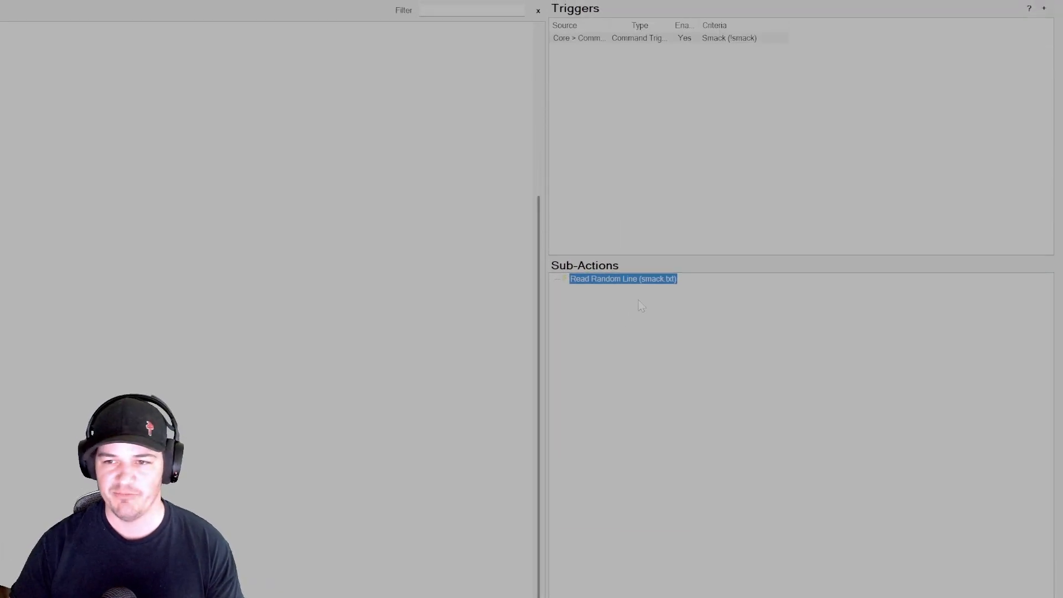
Step: Add a Twitch Get User Info for Target sub-action with its source type set to From Input
{"action": "right_click", "coordinate": [641, 305]}
{"action": "mouse_move", "coordinate": [684, 522]}
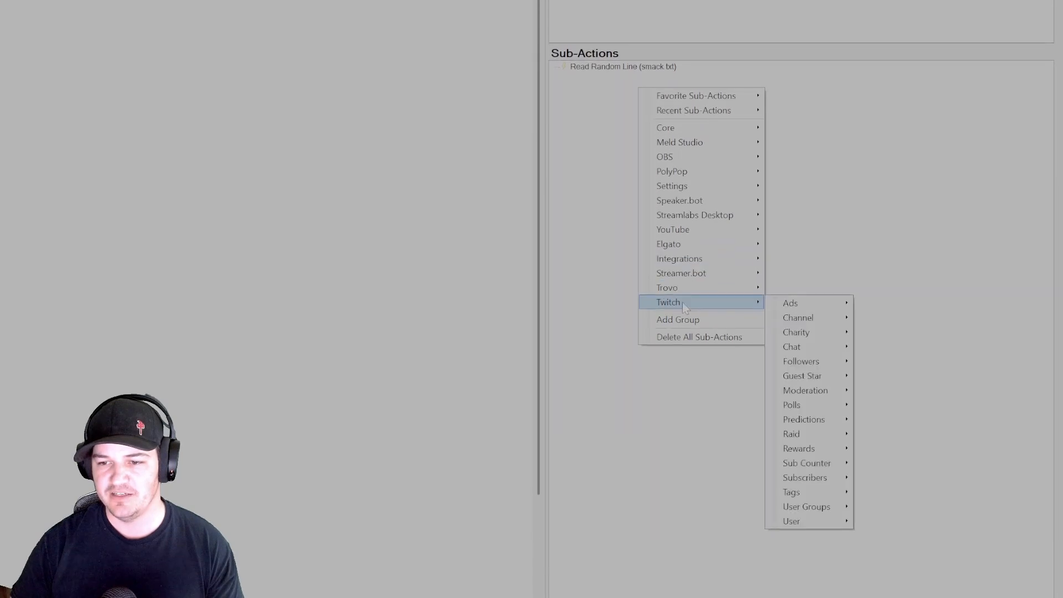
{"action": "mouse_move", "coordinate": [800, 303]}
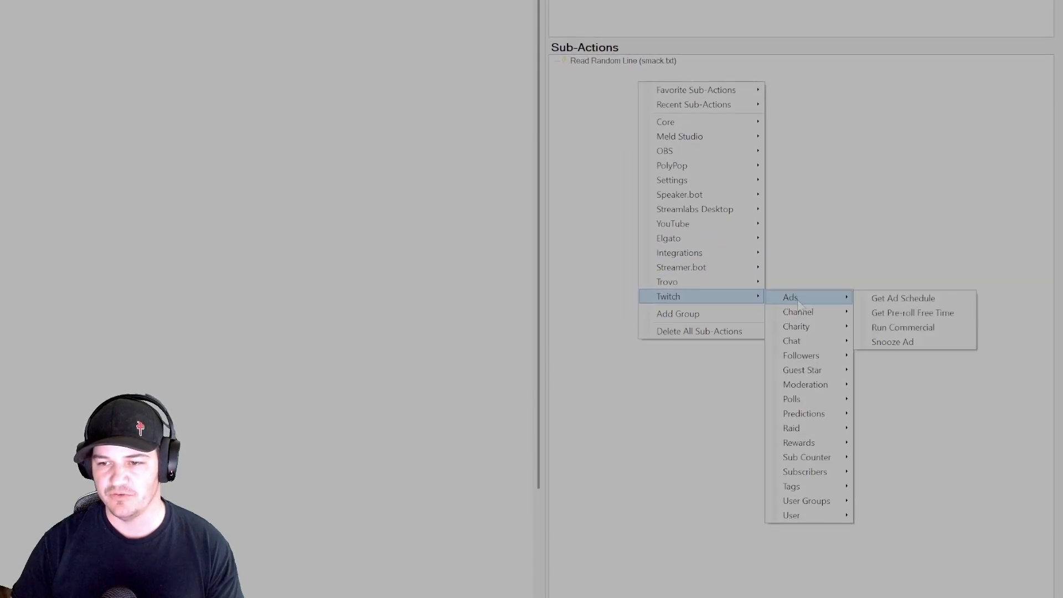
{"action": "mouse_move", "coordinate": [802, 515]}
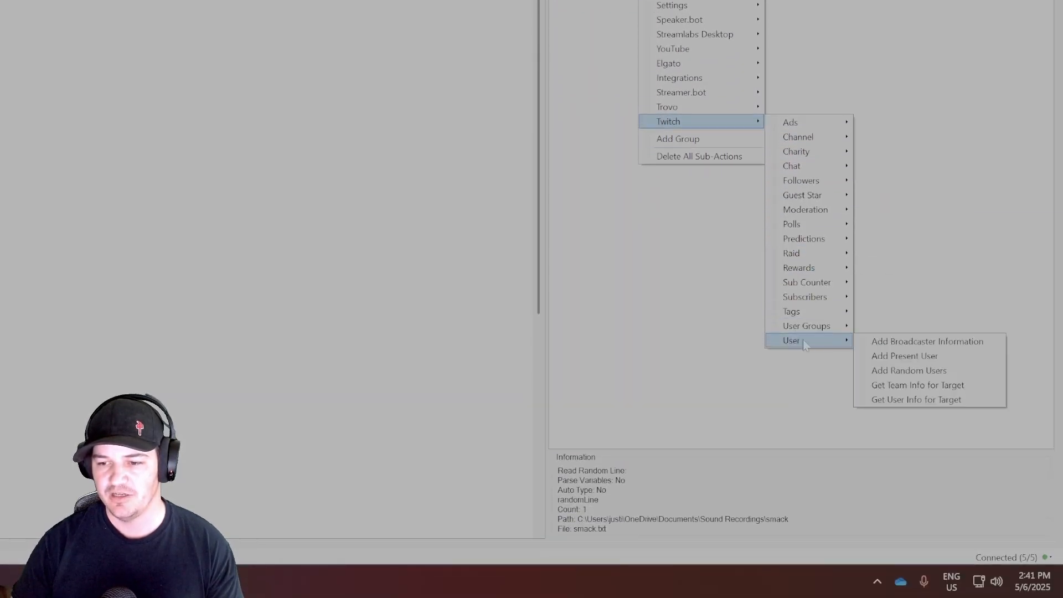
{"action": "left_click", "coordinate": [921, 399]}
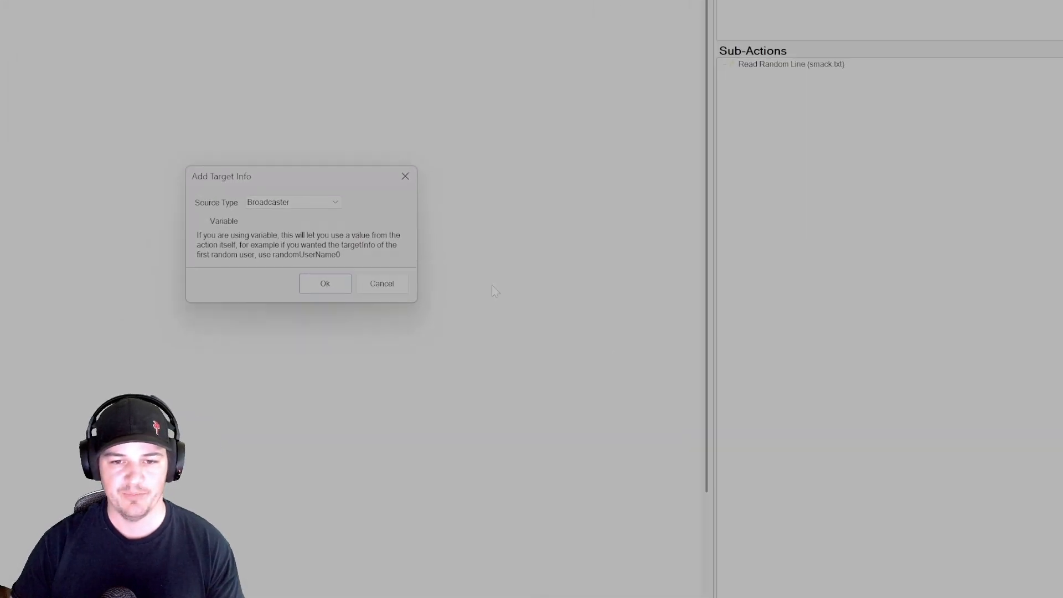
{"action": "left_click", "coordinate": [533, 300]}
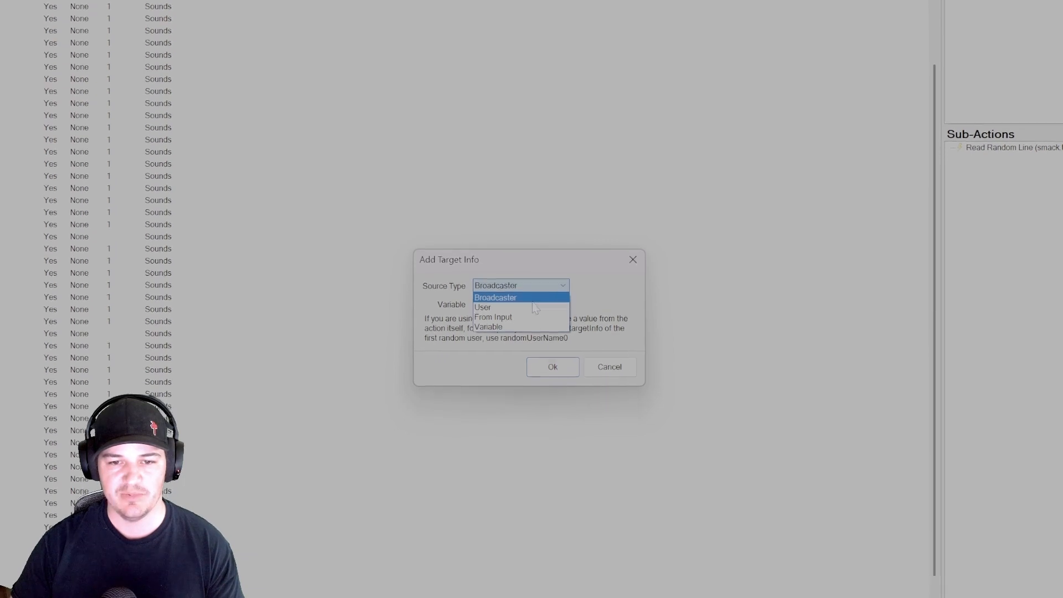
{"action": "left_click", "coordinate": [526, 328]}
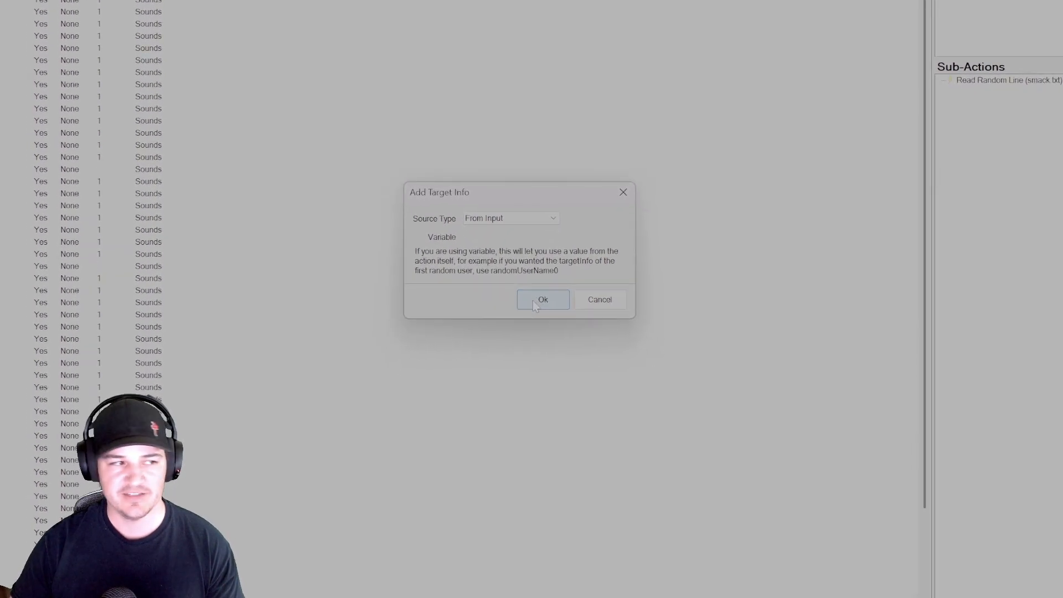
{"action": "left_click", "coordinate": [534, 301]}
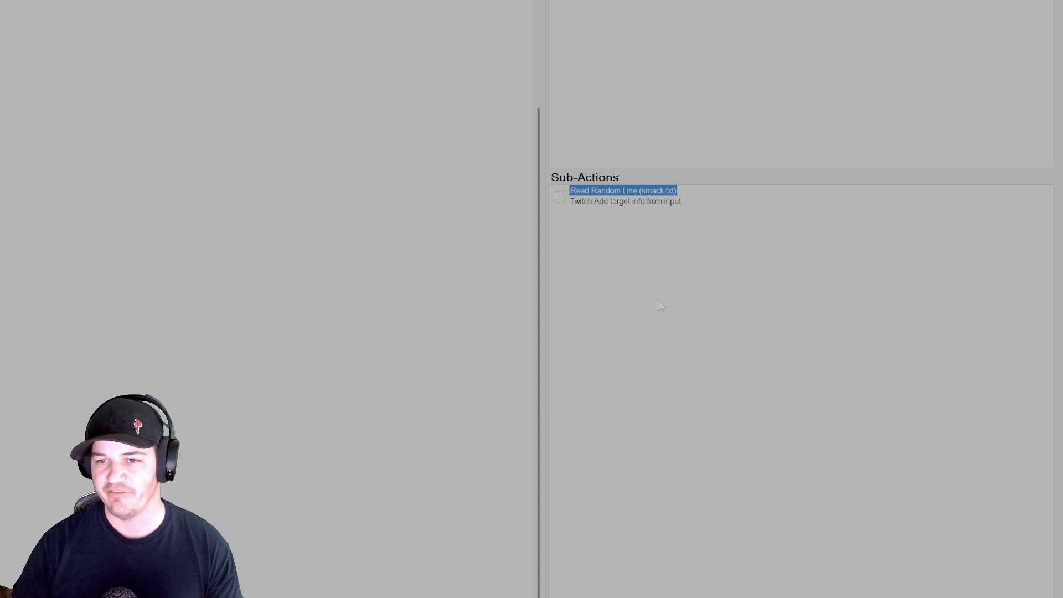
Step: Add a Twitch Send Message sub-action with the message "%user% just layed out %targetUser% with a %randomLine%!"
{"action": "right_click", "coordinate": [661, 306]}
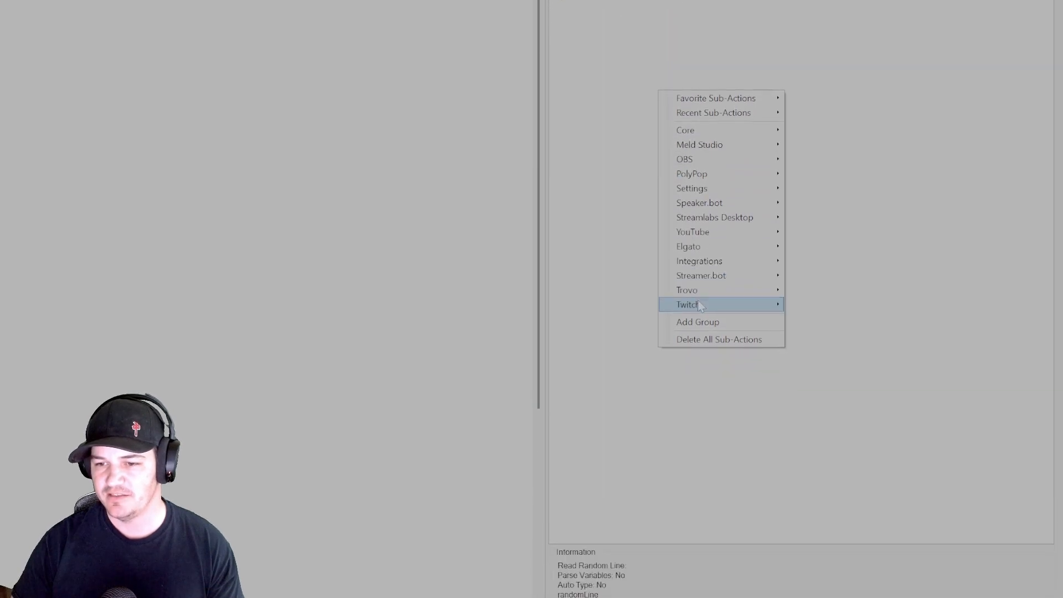
{"action": "mouse_move", "coordinate": [736, 515]}
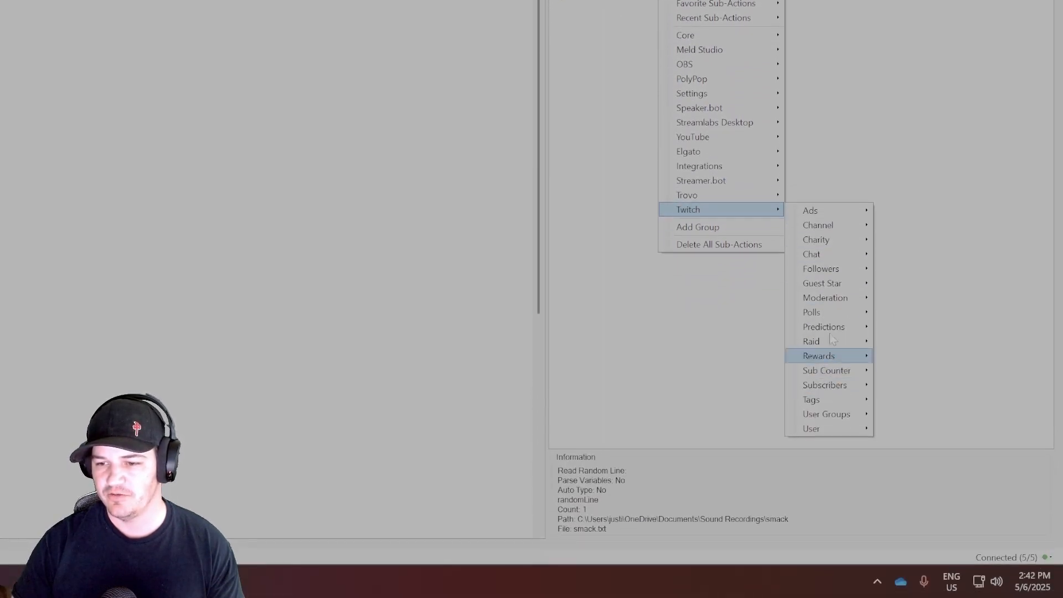
{"action": "mouse_move", "coordinate": [829, 294]}
{"action": "left_click", "coordinate": [935, 338]}
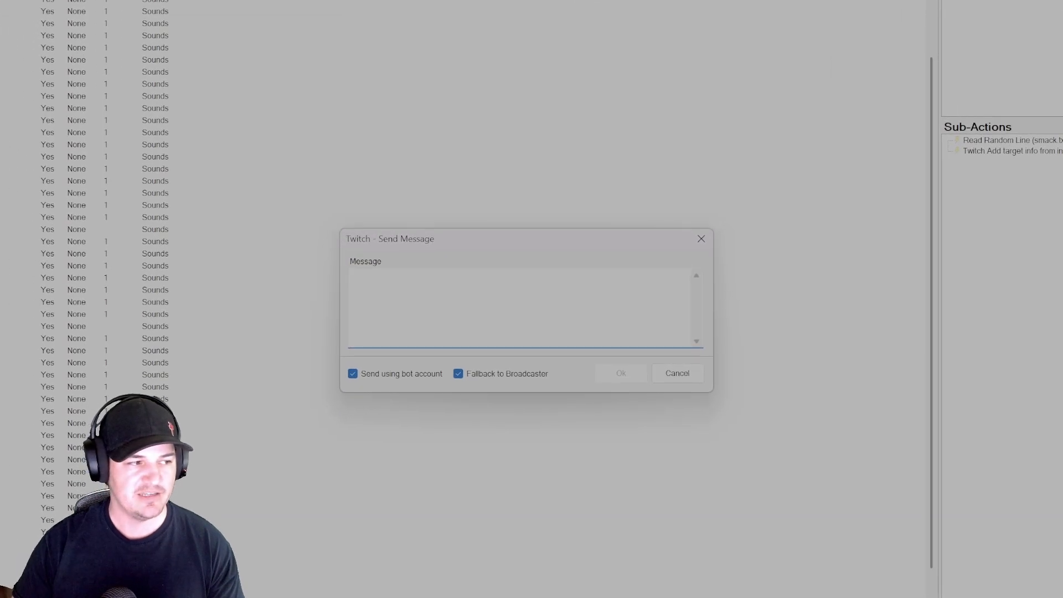
{"action": "type", "text": "%u"}
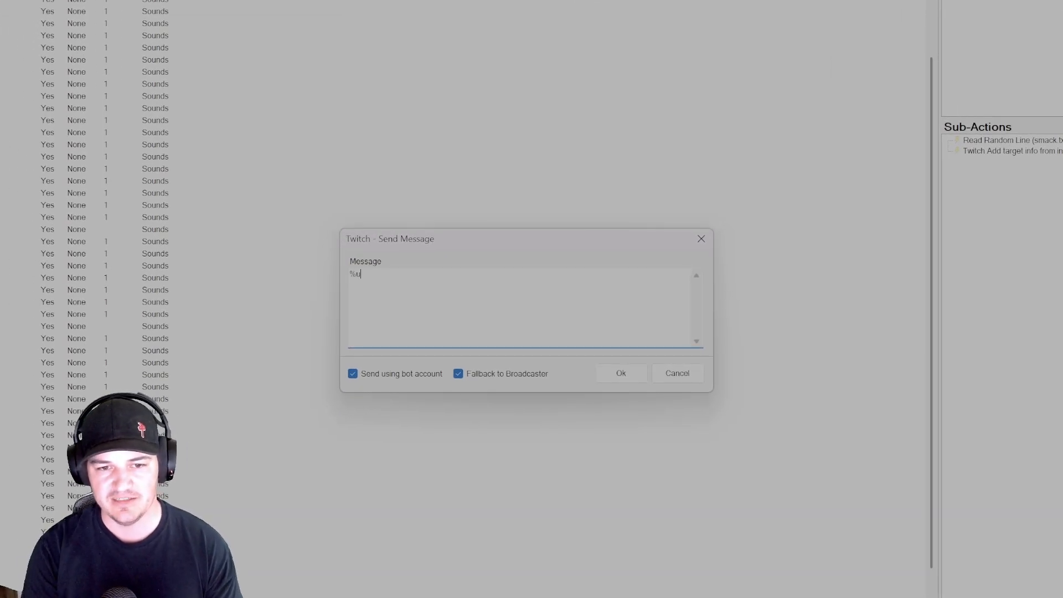
{"action": "type", "text": "ser%"}
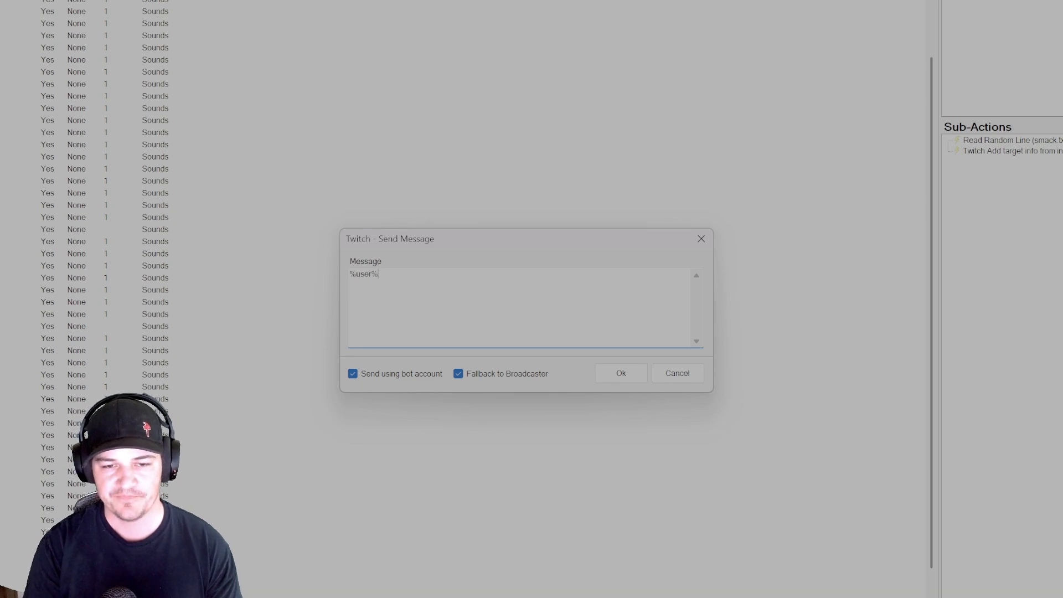
{"action": "type", "text": " just"}
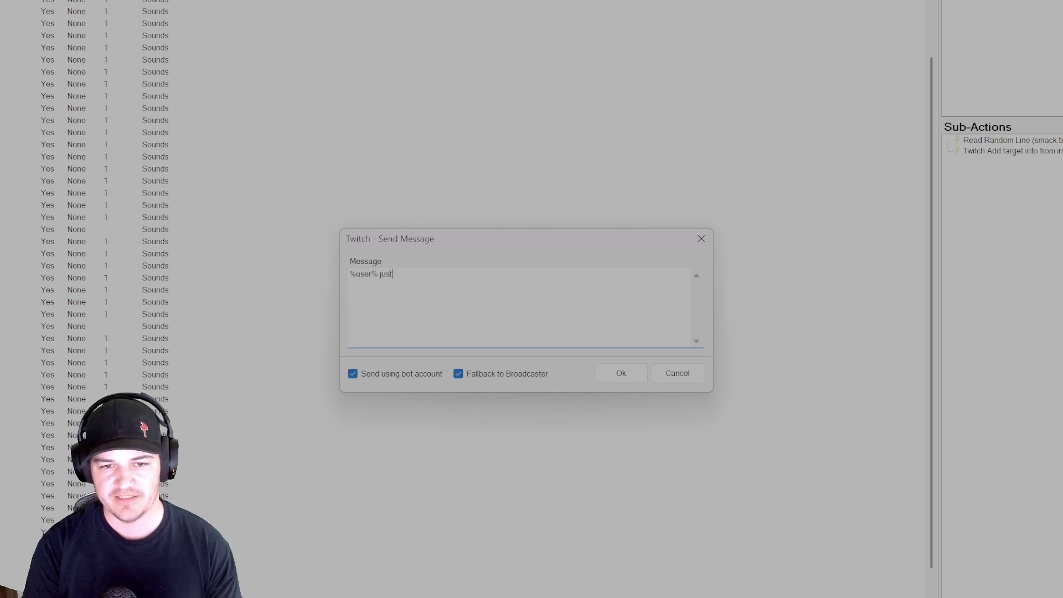
{"action": "type", "text": " layed out "}
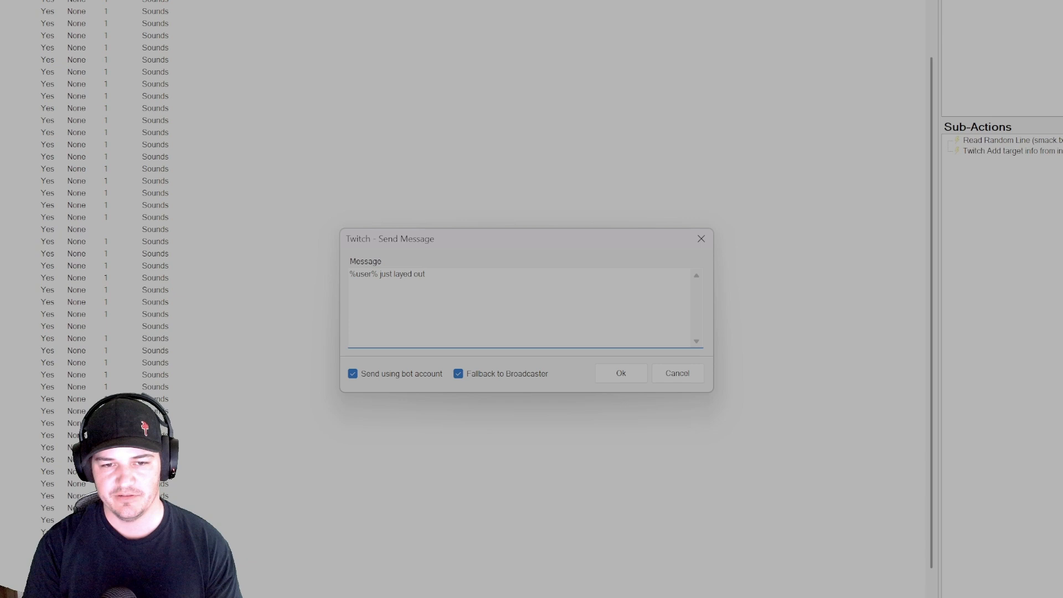
{"action": "type", "text": "%target"}
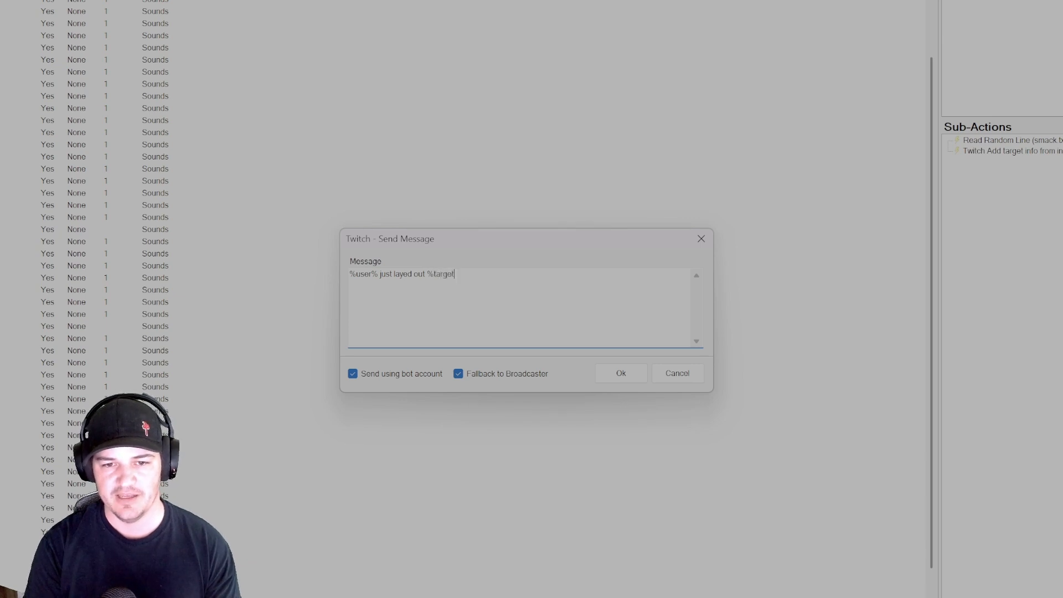
{"action": "type", "text": "User"}
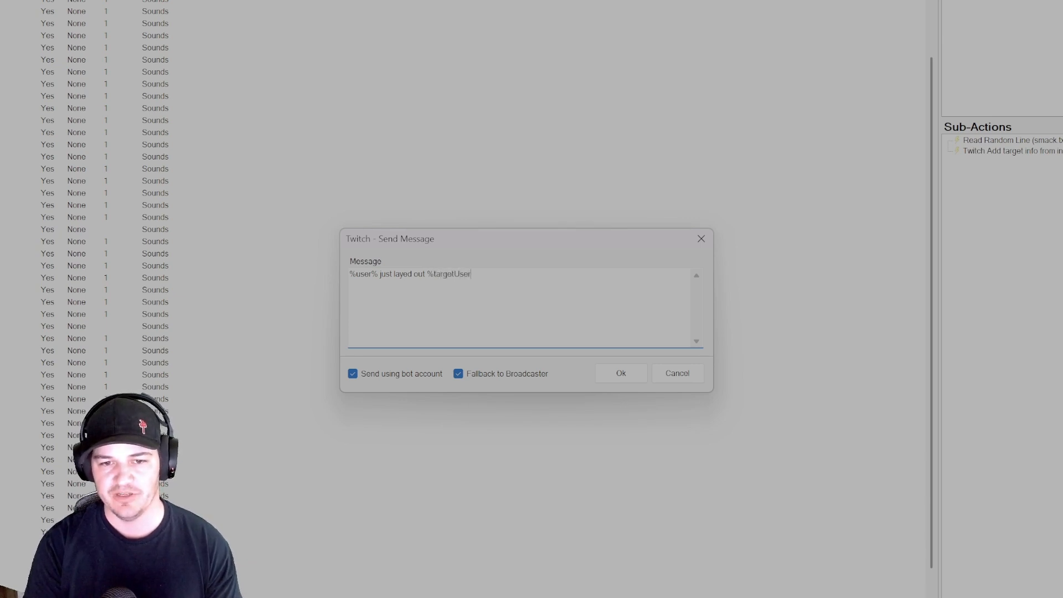
{"action": "type", "text": "%"}
{"action": "type", "text": " wi"}
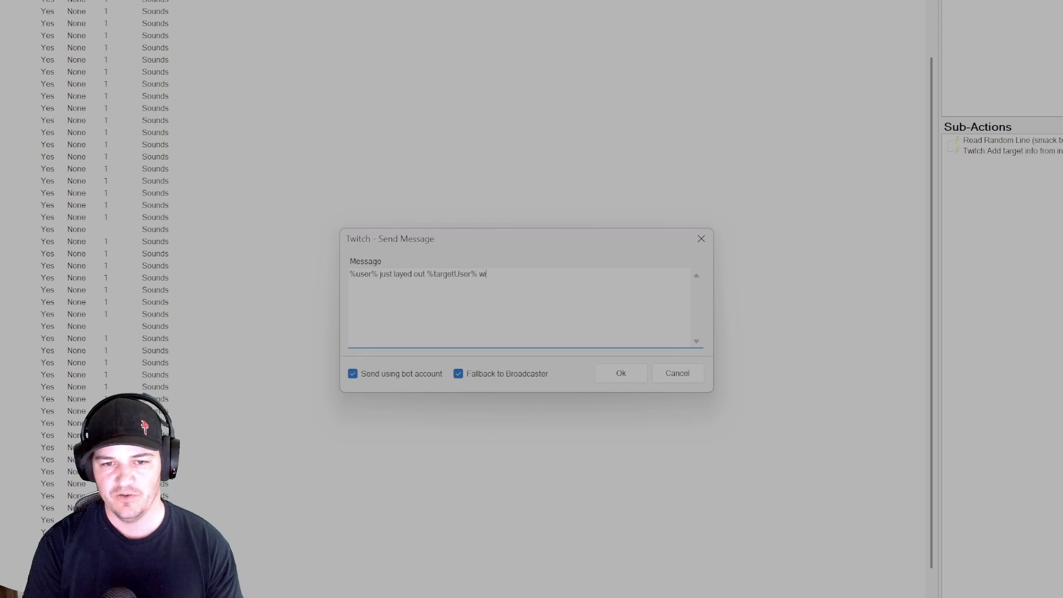
{"action": "type", "text": "th a %"}
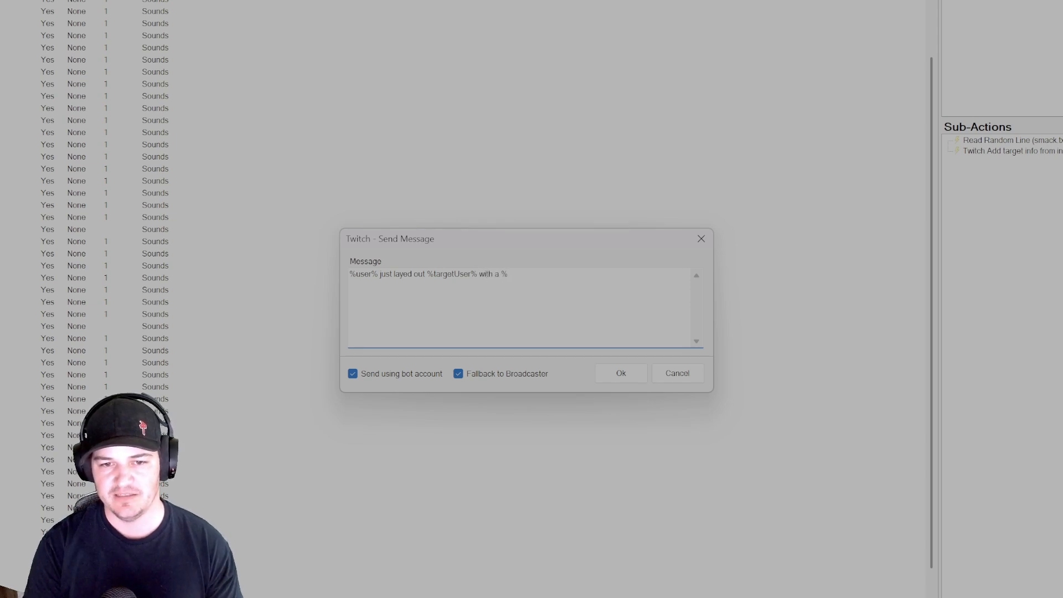
{"action": "type", "text": "random"}
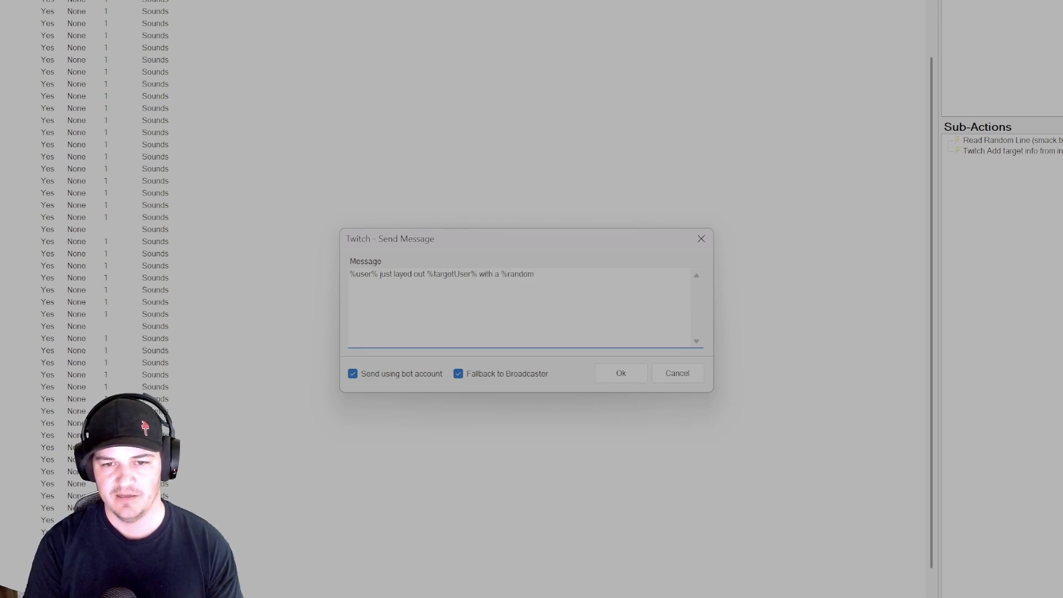
{"action": "type", "text": "Line%!"}
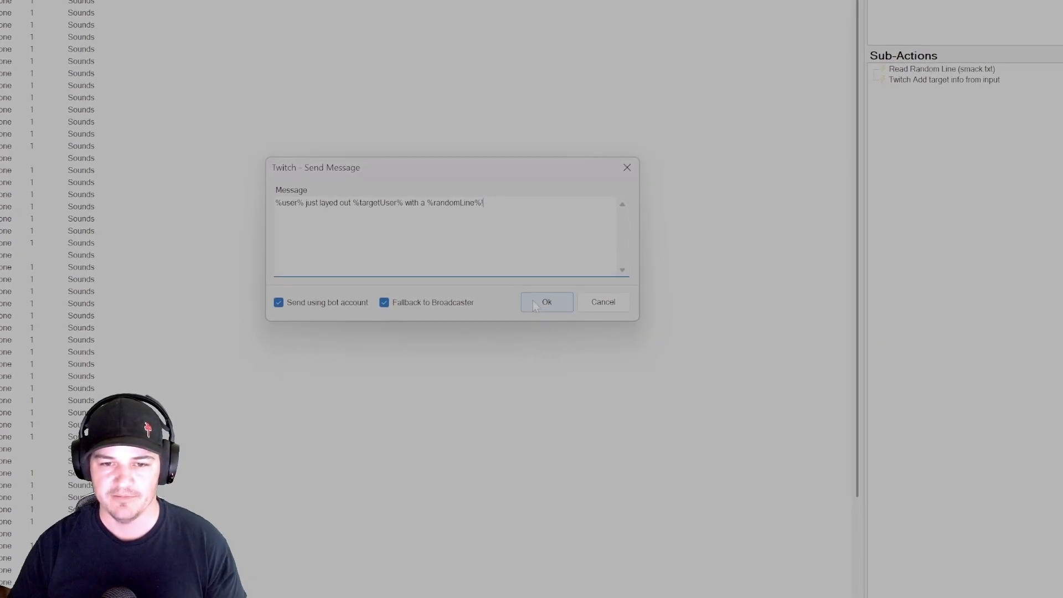
{"action": "left_click", "coordinate": [534, 304]}
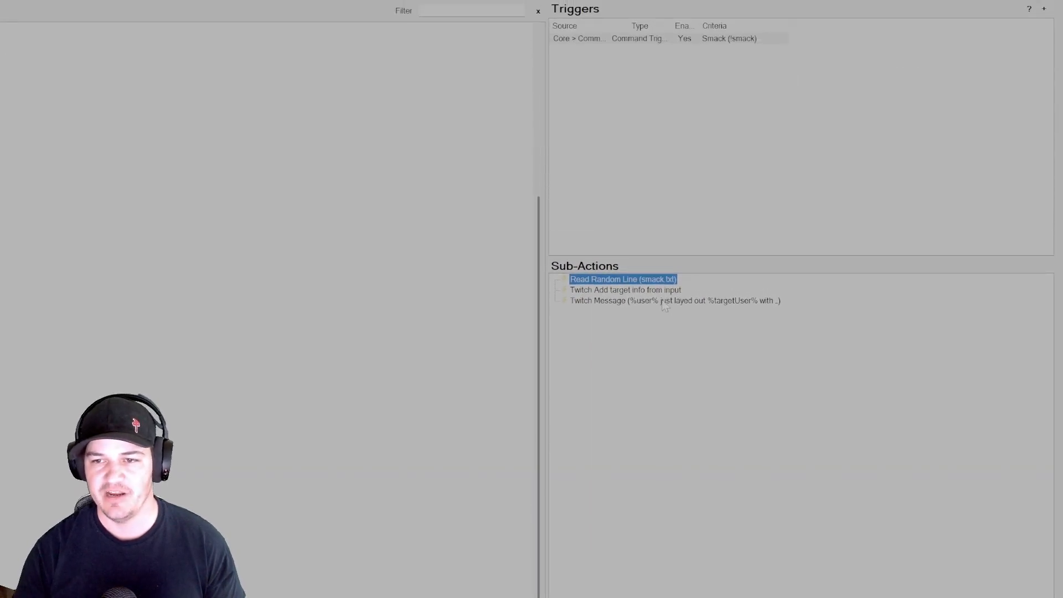
{"action": "key", "text": "Down"}
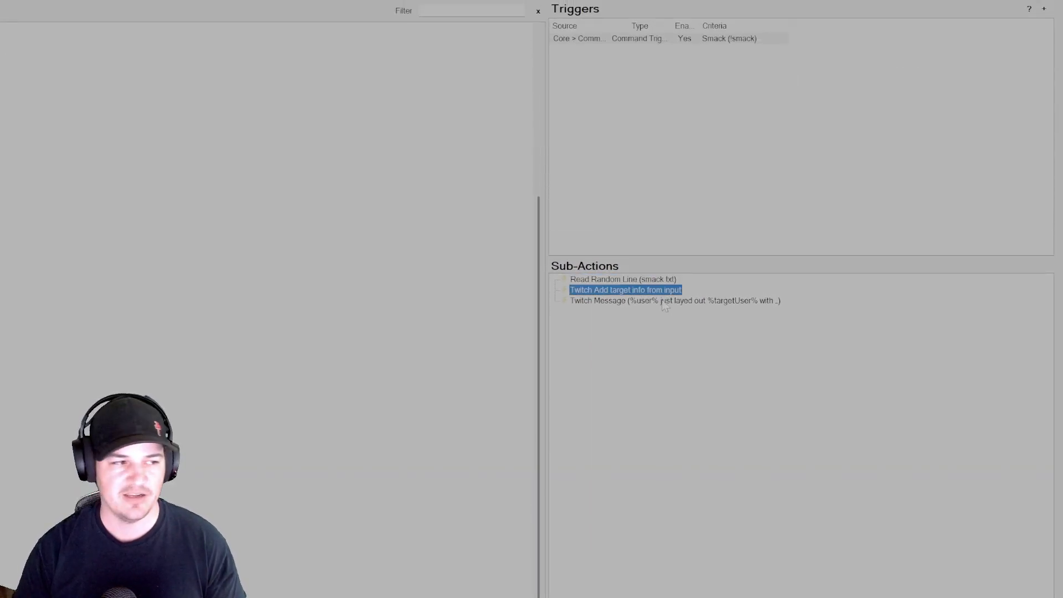
{"action": "key", "text": "Down"}
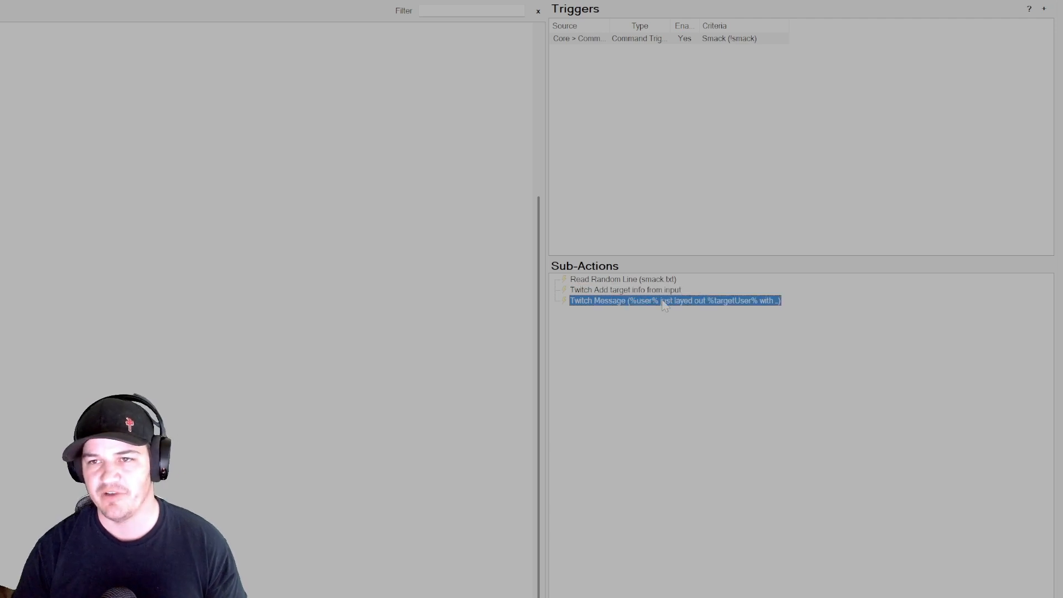